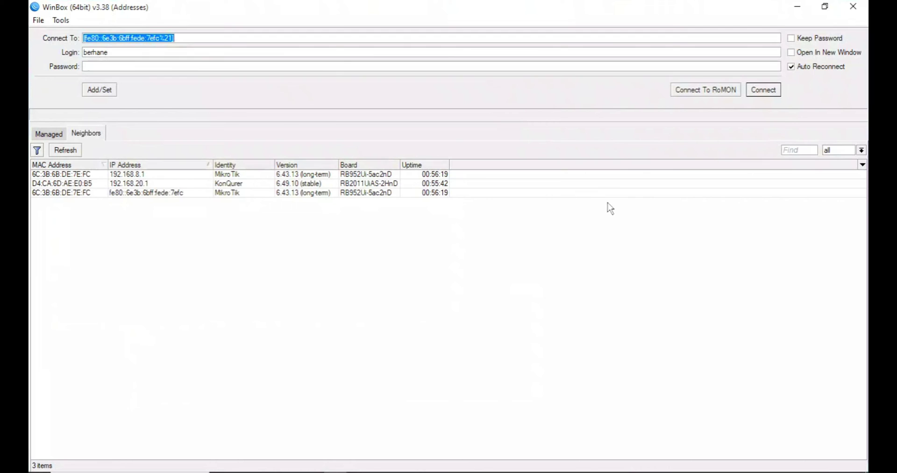
# Log into the router at 192.168.20.1 from the Neighbors list with its password
pyautogui.click(140, 184)
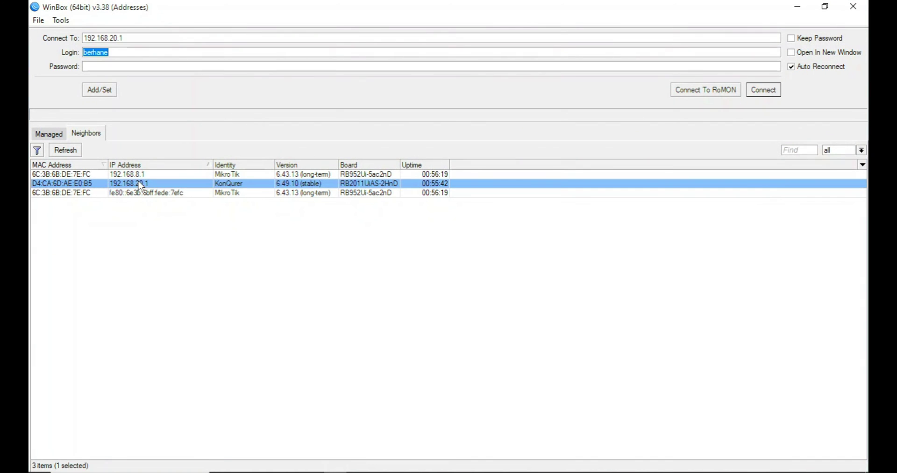
pyautogui.click(184, 66)
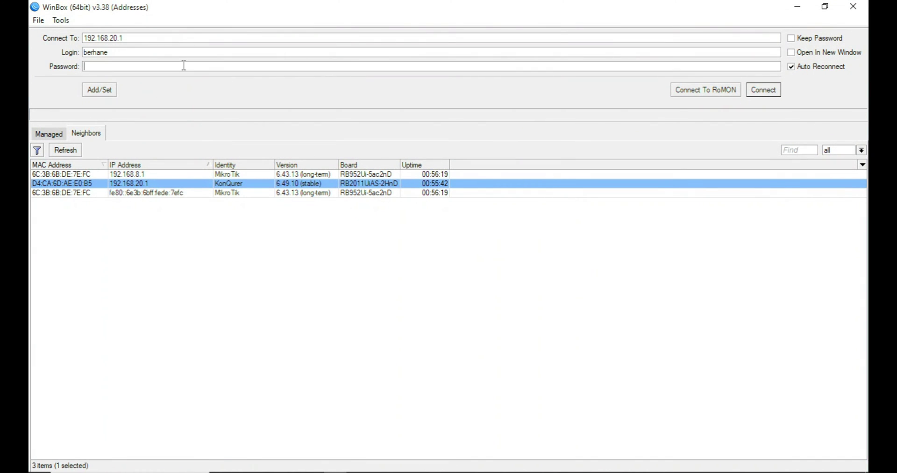
pyautogui.write('*****')
pyautogui.press('Return')
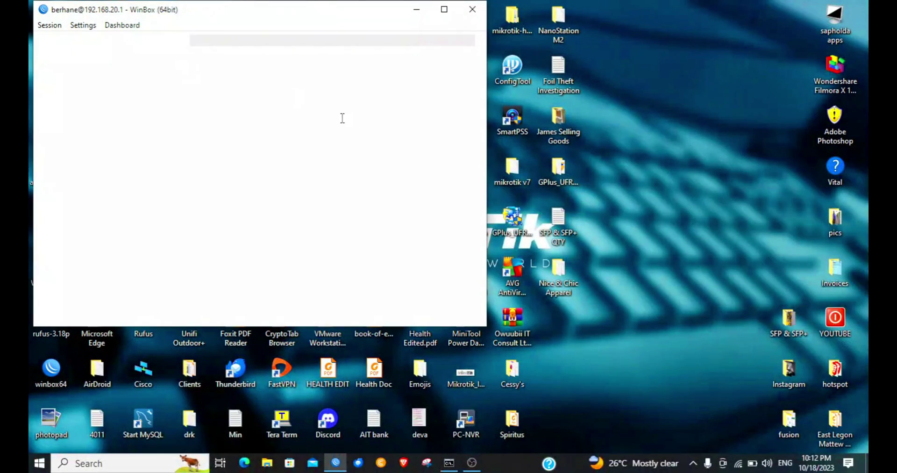
# Maximize the session and close the leftover Wireless Tables, Hotspot and File List windows
pyautogui.click(446, 10)
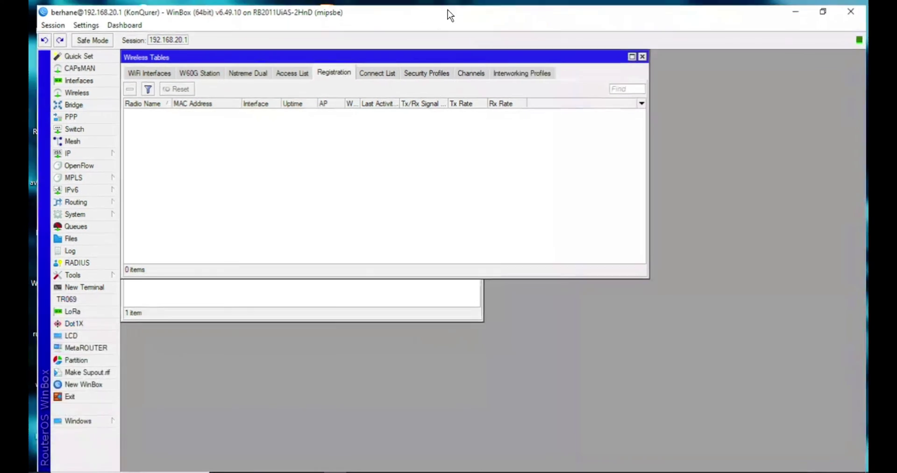
pyautogui.click(642, 52)
pyautogui.moveTo(345, 99); pyautogui.dragTo(516, 141)
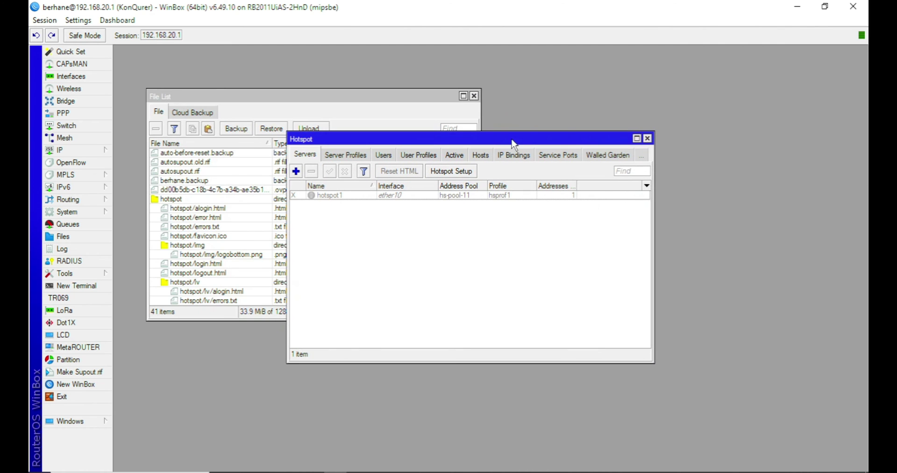
pyautogui.click(647, 138)
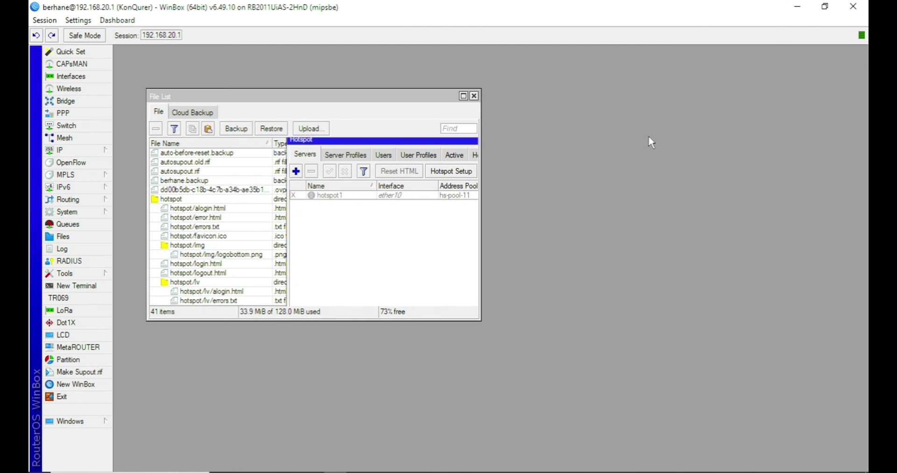
pyautogui.click(474, 95)
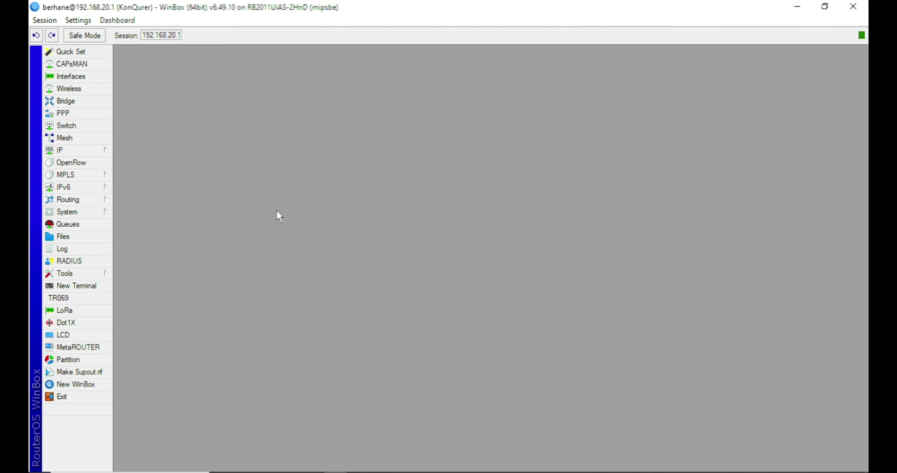
# In the Interface List, rename ether1 to WAN1
pyautogui.click(99, 77)
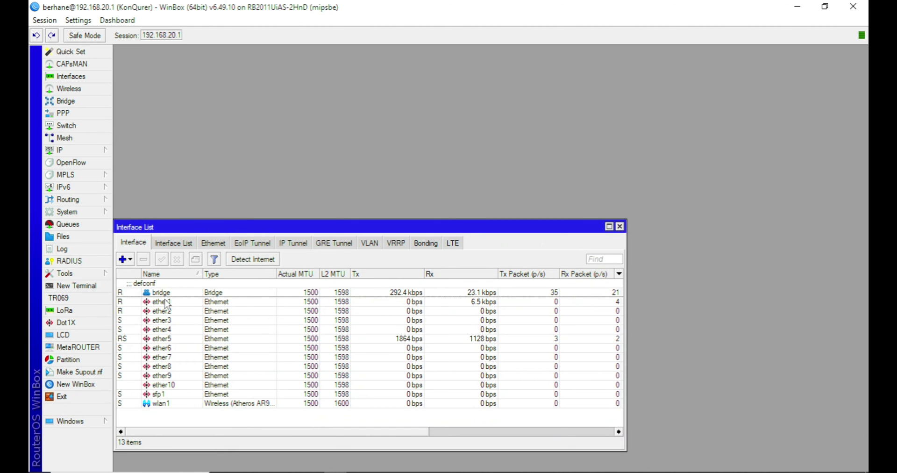
pyautogui.moveTo(204, 227); pyautogui.dragTo(245, 128)
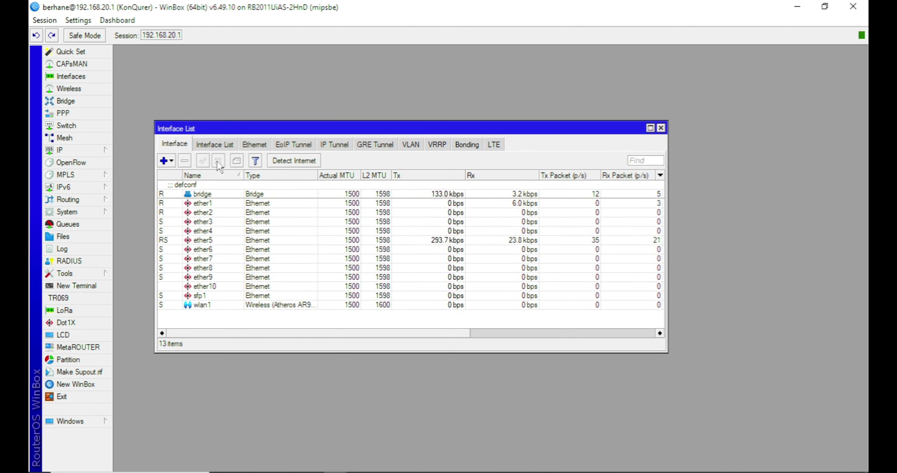
pyautogui.click(205, 205)
pyautogui.click(206, 213)
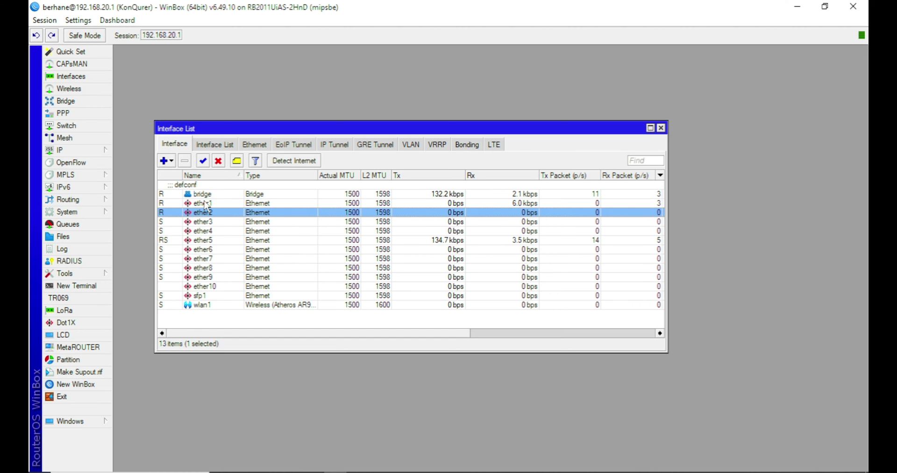
pyautogui.doubleClick(206, 203)
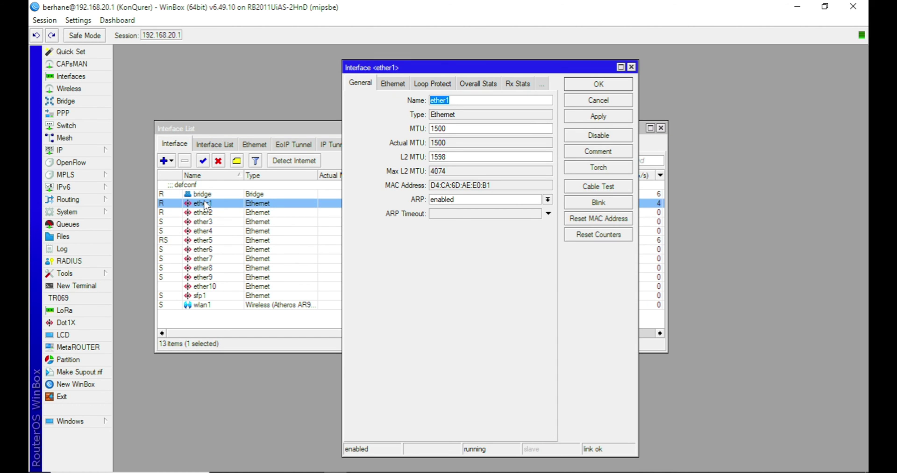
pyautogui.write('WAN1')
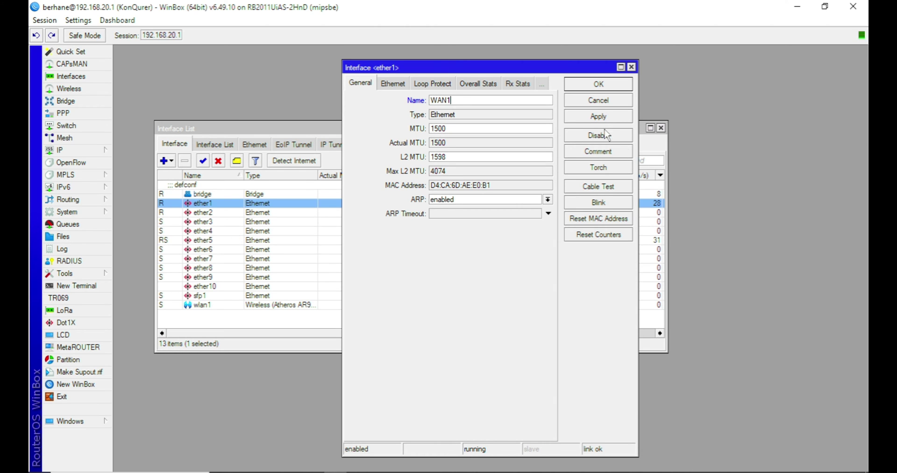
pyautogui.click(591, 83)
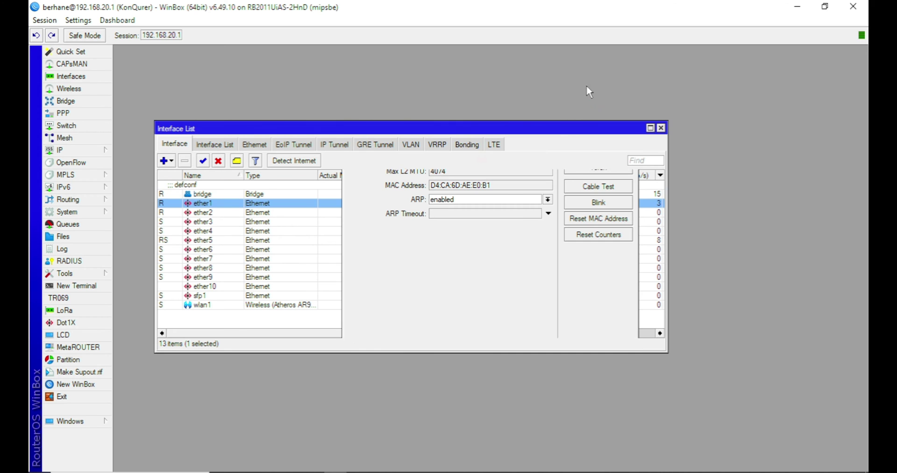
# Rename ether2 to WAN2 and apply the change
pyautogui.doubleClick(218, 213)
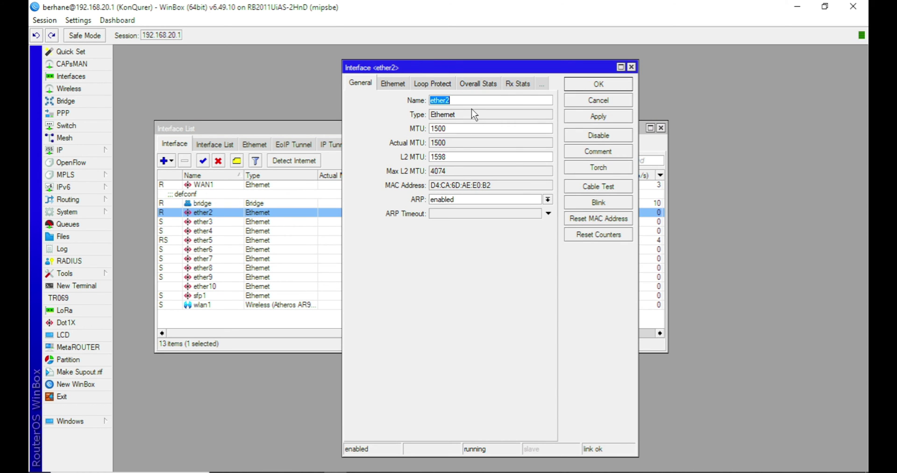
pyautogui.write('WAN2')
pyautogui.click(598, 118)
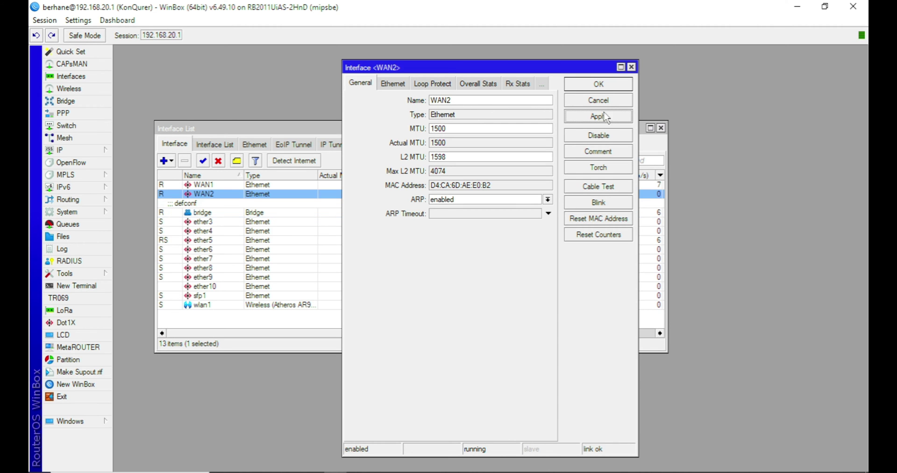
pyautogui.click(608, 87)
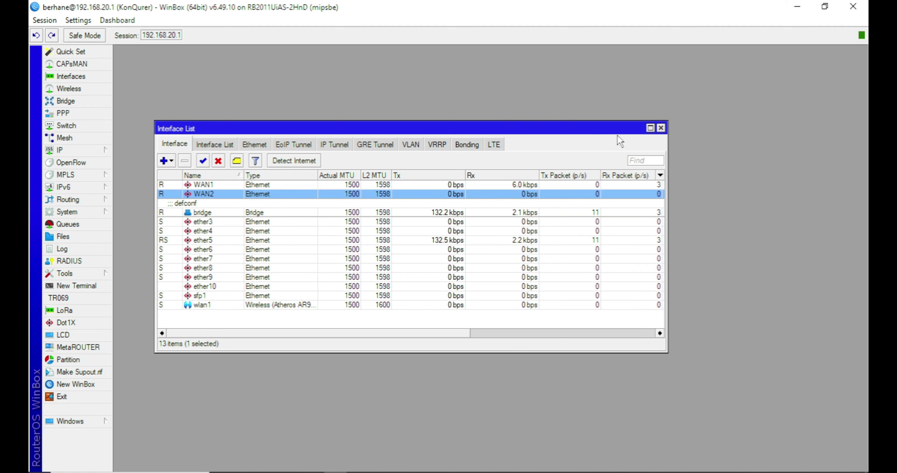
# Show the empty Bonding tab of the Interface List, cancelling a trial new bond
pyautogui.moveTo(500, 124); pyautogui.dragTo(547, 88)
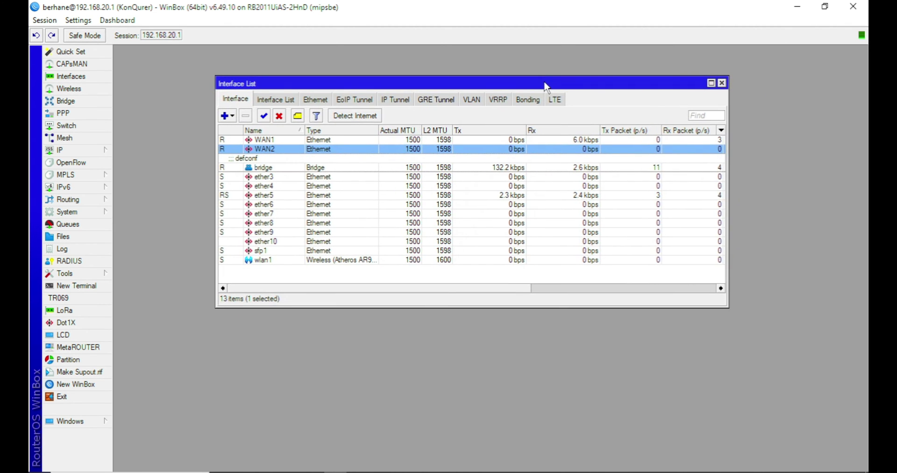
pyautogui.click(529, 103)
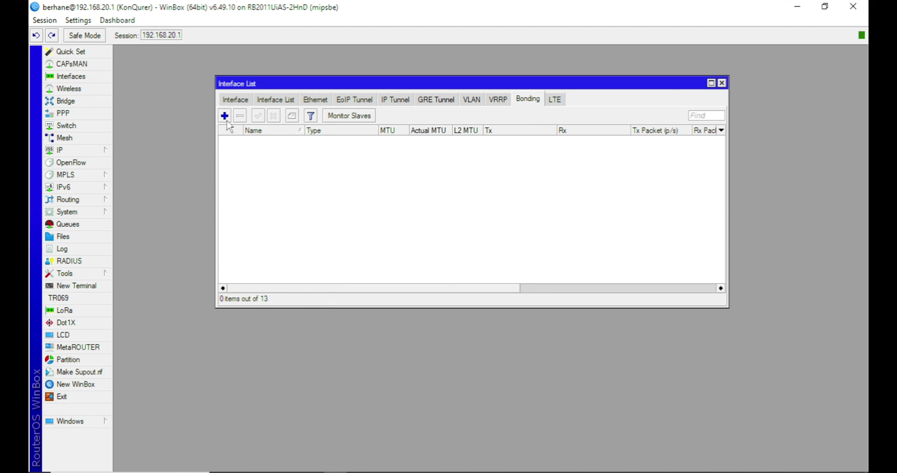
pyautogui.click(224, 115)
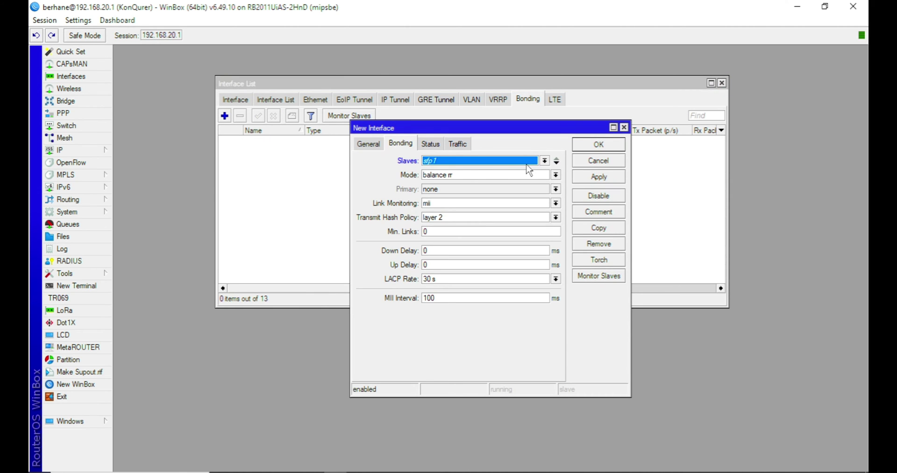
pyautogui.click(587, 161)
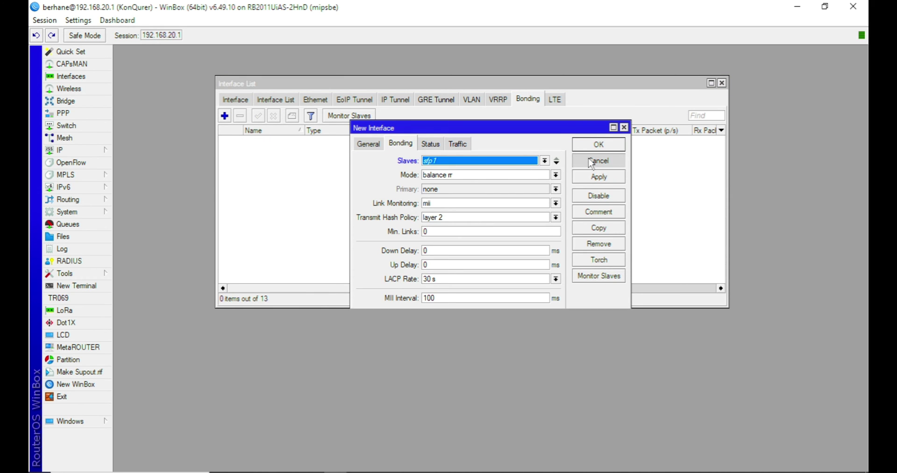
# Open the IP Address List and arrange it beside the Interface List
pyautogui.click(105, 150)
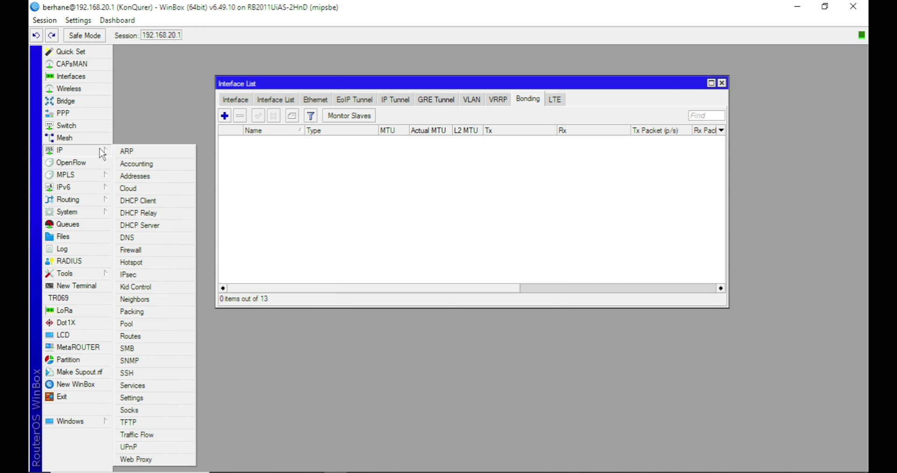
pyautogui.click(140, 176)
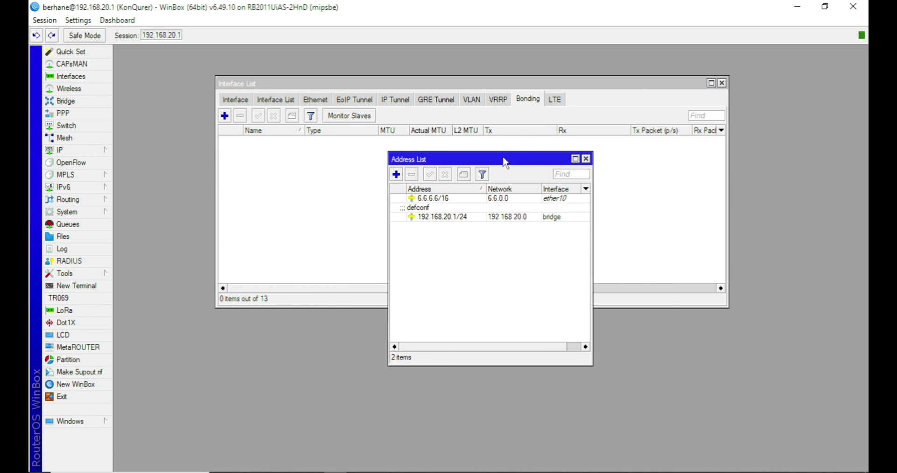
pyautogui.moveTo(506, 162); pyautogui.dragTo(724, 233)
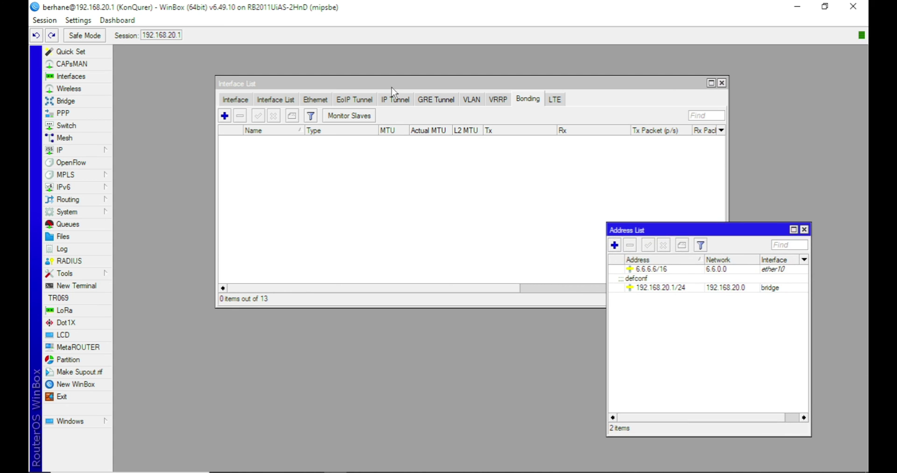
pyautogui.moveTo(391, 87); pyautogui.dragTo(306, 74)
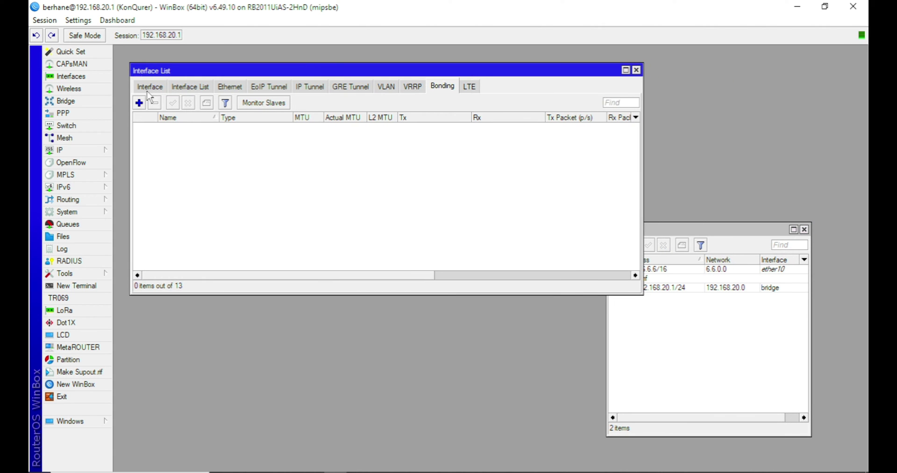
# Add a new bonding interface named INTERNET_BONDING
pyautogui.click(139, 103)
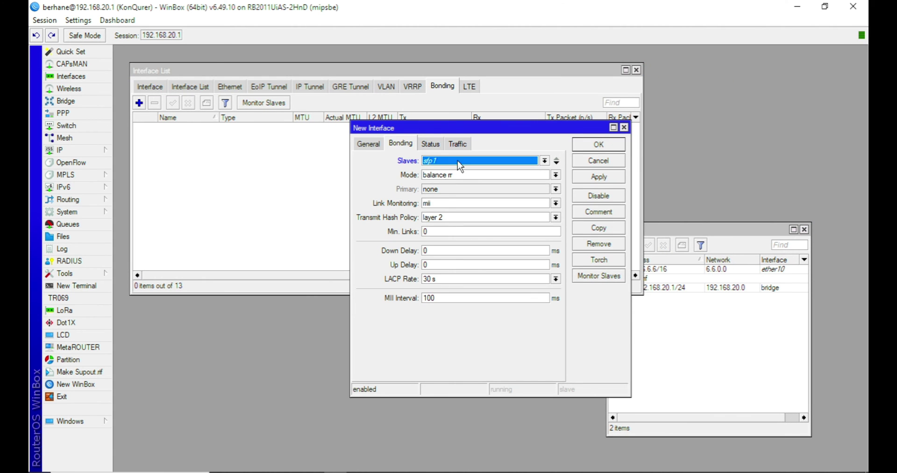
pyautogui.click(368, 144)
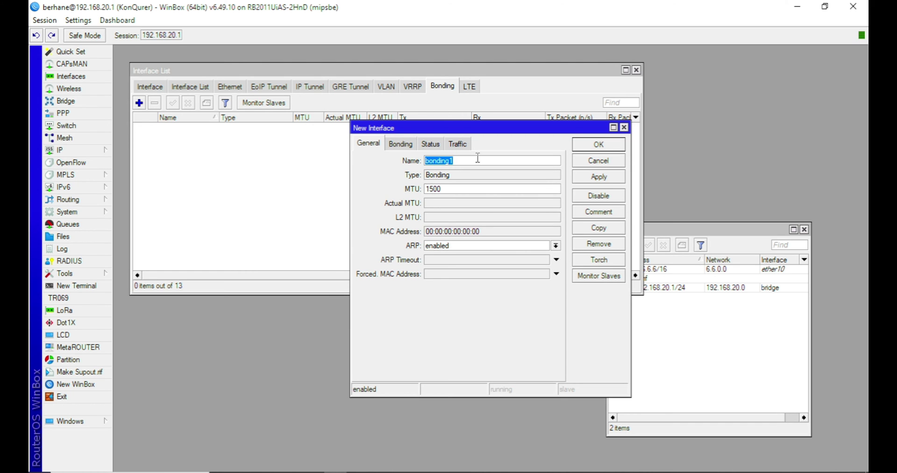
pyautogui.write('INTERNET_BONDING')
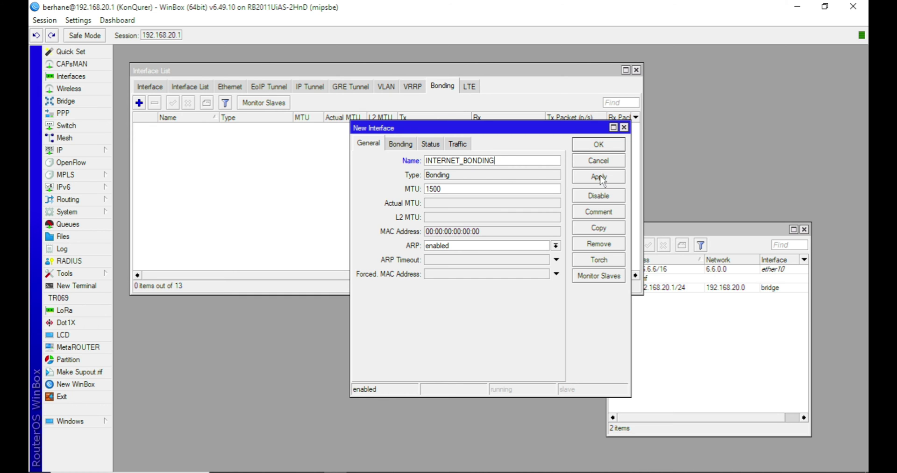
# Set the bond's slaves to WAN1 and WAN2
pyautogui.click(409, 148)
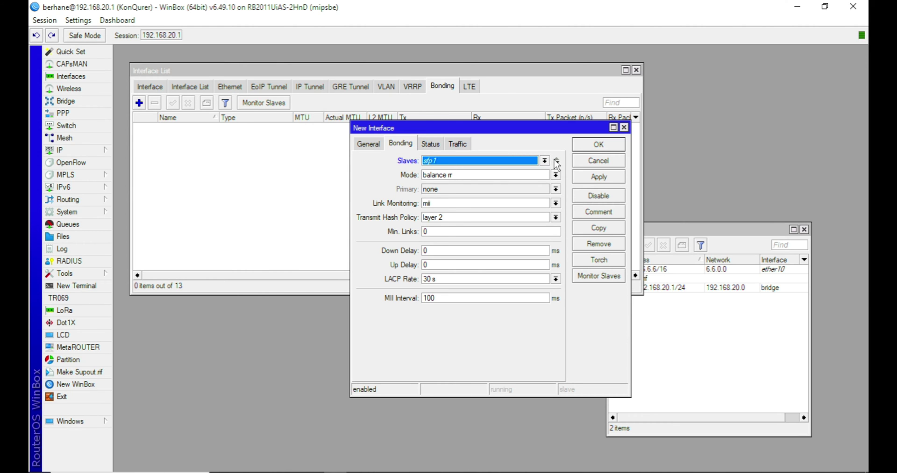
pyautogui.click(544, 160)
pyautogui.click(456, 171)
pyautogui.click(556, 161)
pyautogui.click(544, 174)
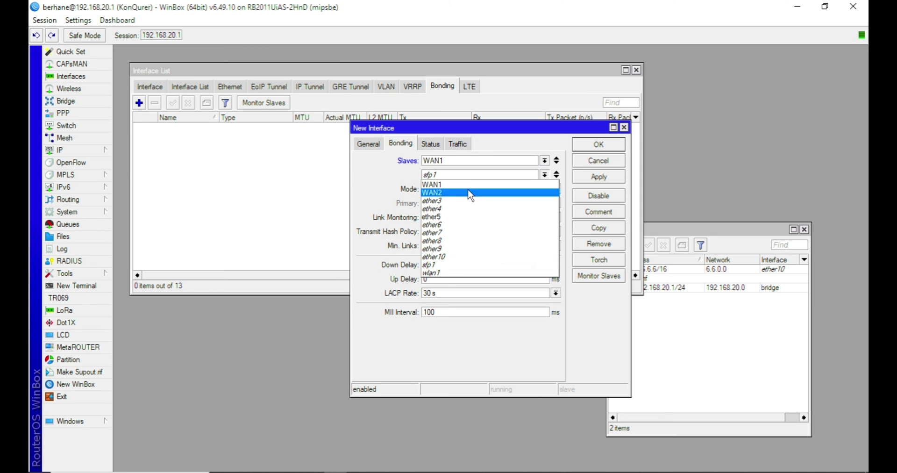
pyautogui.click(461, 195)
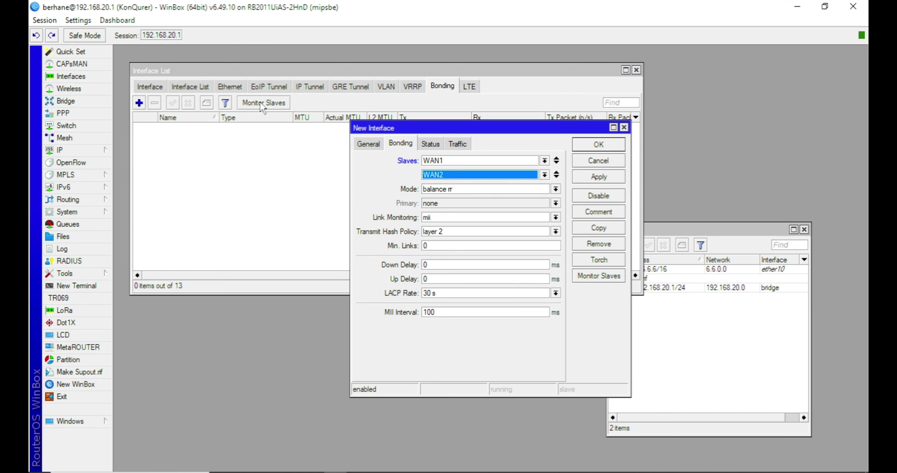
# Check the bridge's port list, then save INTERNET_BONDING with Apply and OK
pyautogui.click(79, 100)
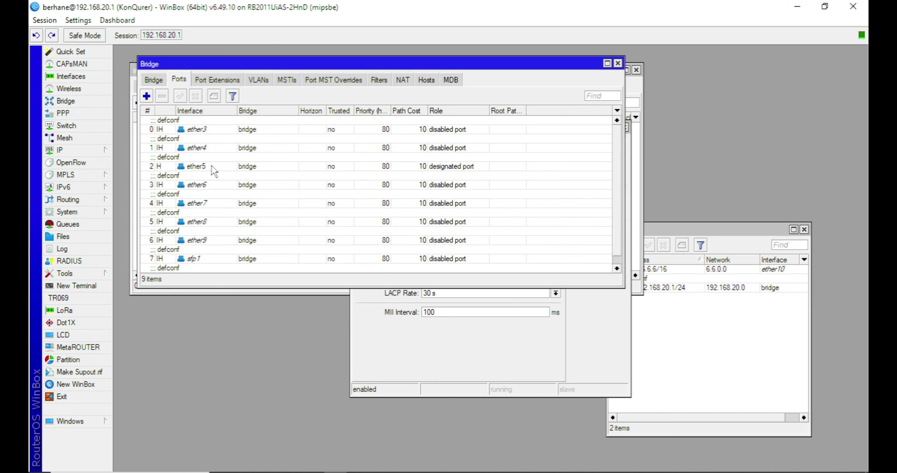
pyautogui.scroll(-1, 211, 171)
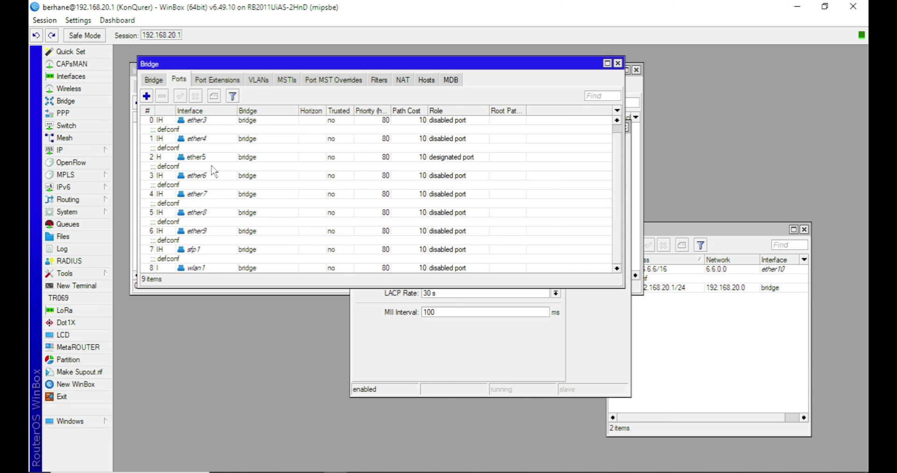
pyautogui.scroll(1, 215, 175)
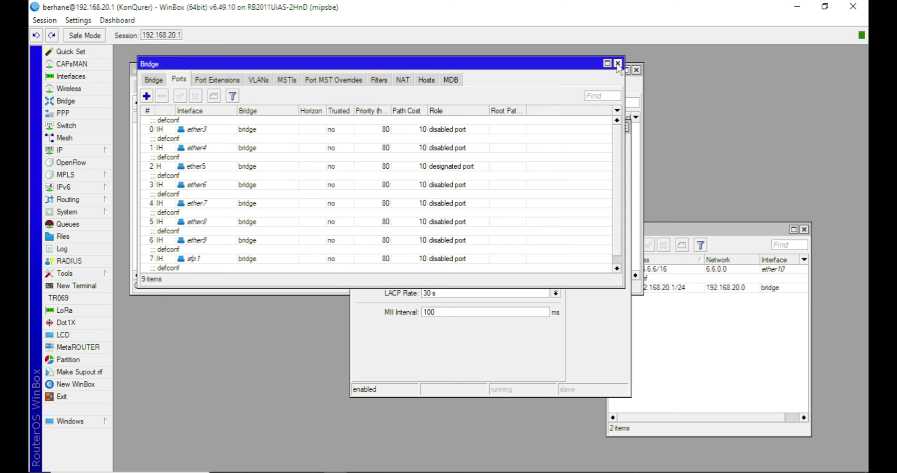
pyautogui.click(618, 64)
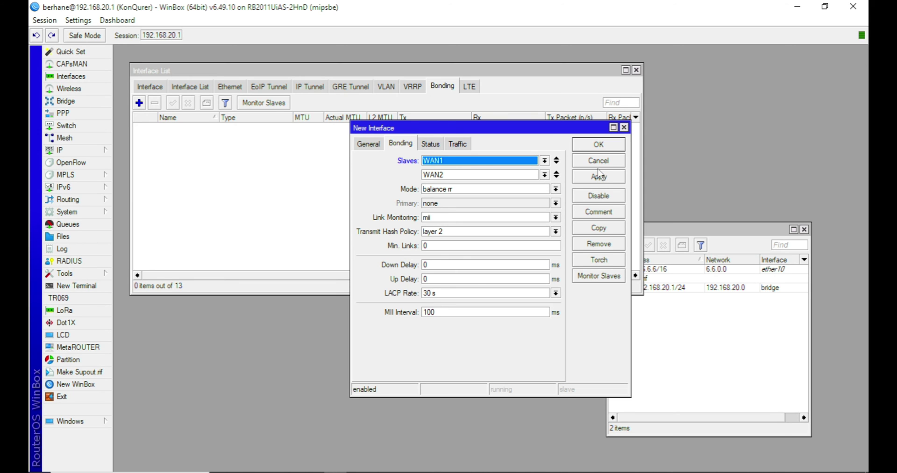
pyautogui.click(596, 176)
pyautogui.click(593, 147)
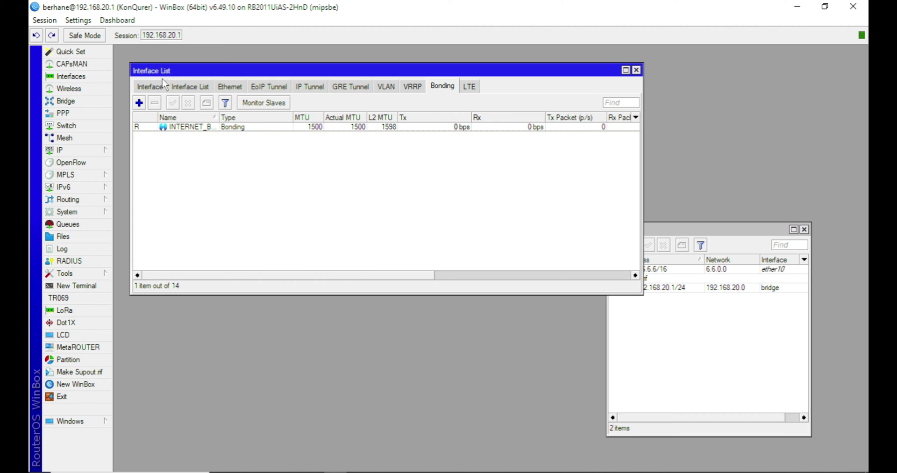
# List all interfaces with a wider Name column, select INTERNET_BONDING, and raise the Address List
pyautogui.click(150, 87)
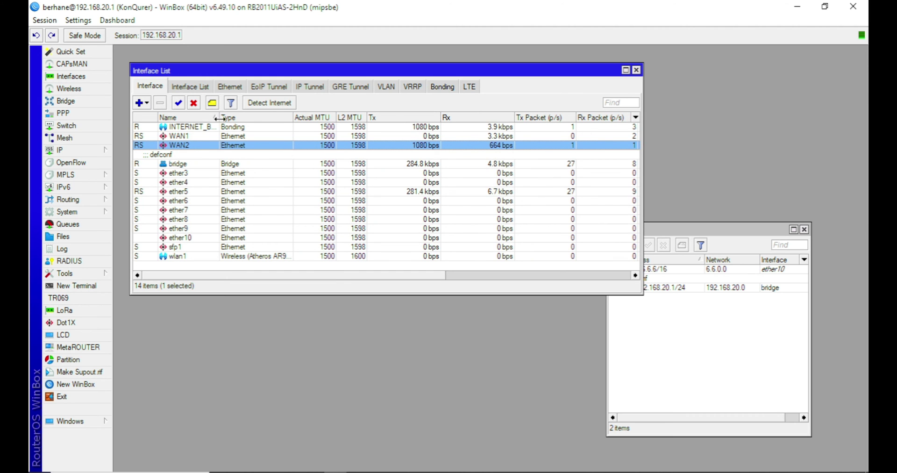
pyautogui.moveTo(218, 114); pyautogui.dragTo(248, 115)
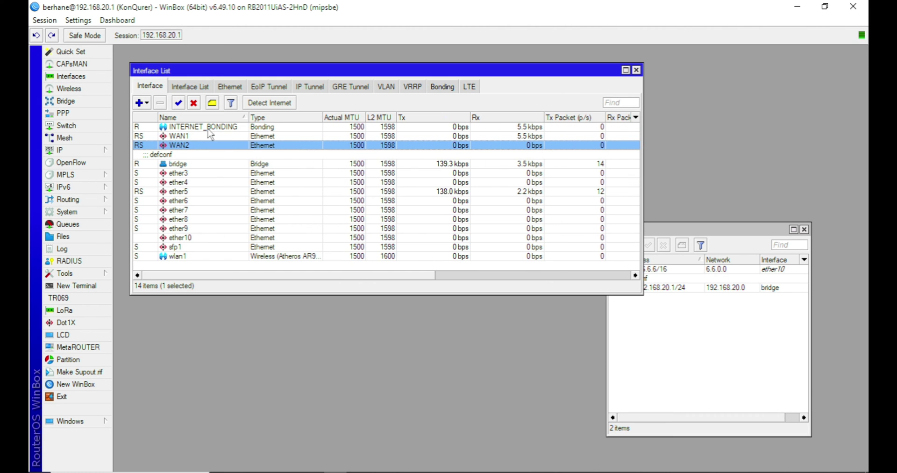
pyautogui.click(205, 128)
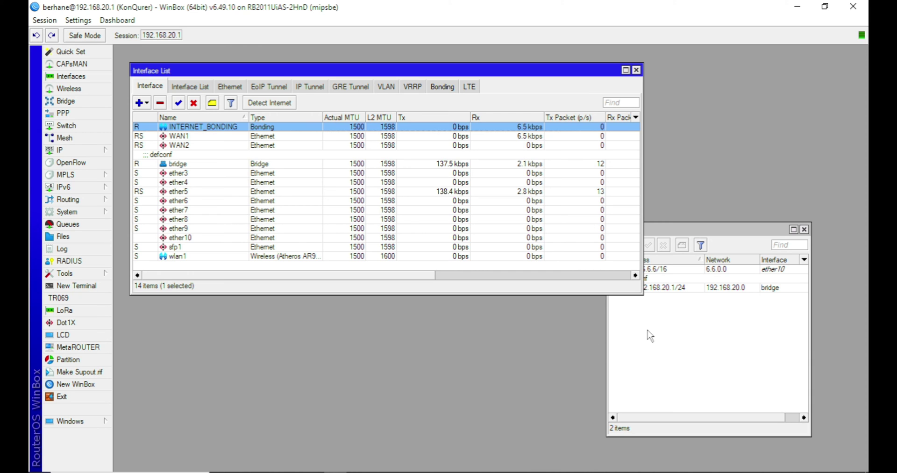
pyautogui.click(648, 335)
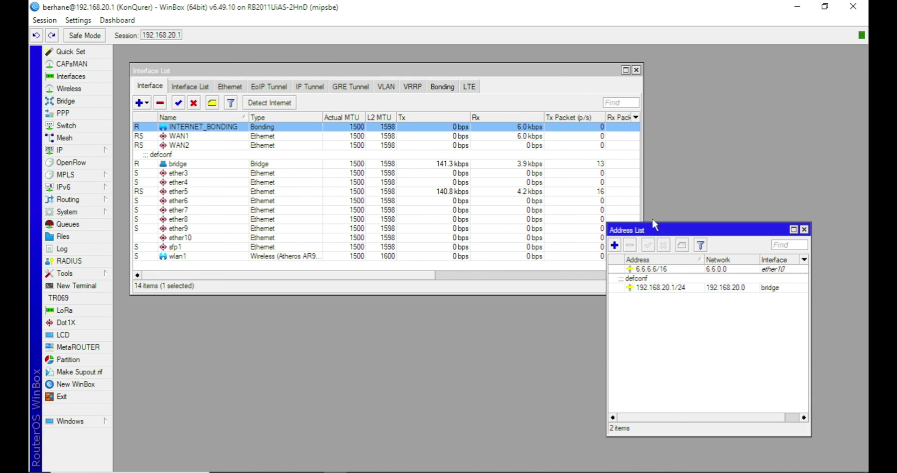
pyautogui.moveTo(649, 232); pyautogui.dragTo(669, 175)
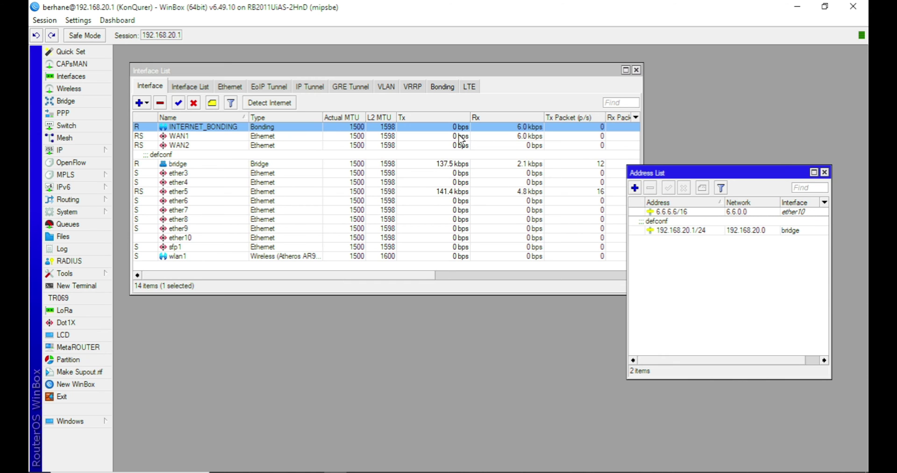
# Create a DHCP client on interface INTERNET_BONDING under IP > DHCP Client
pyautogui.click(442, 87)
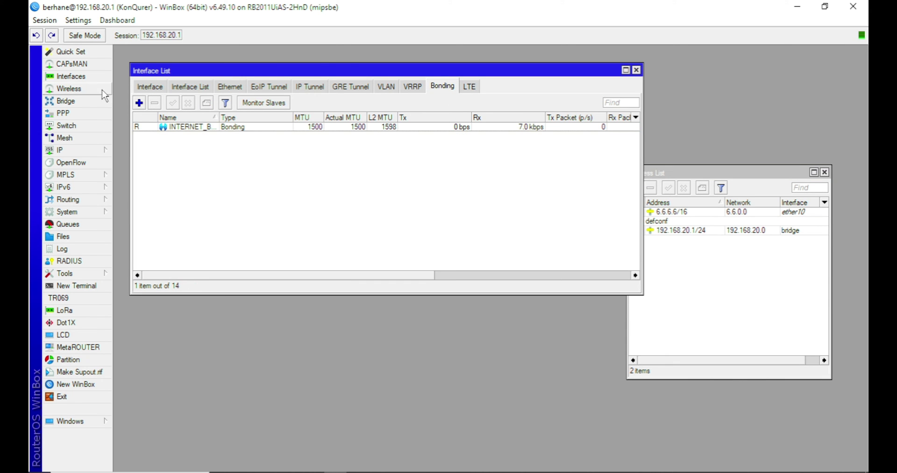
pyautogui.click(148, 86)
pyautogui.click(92, 153)
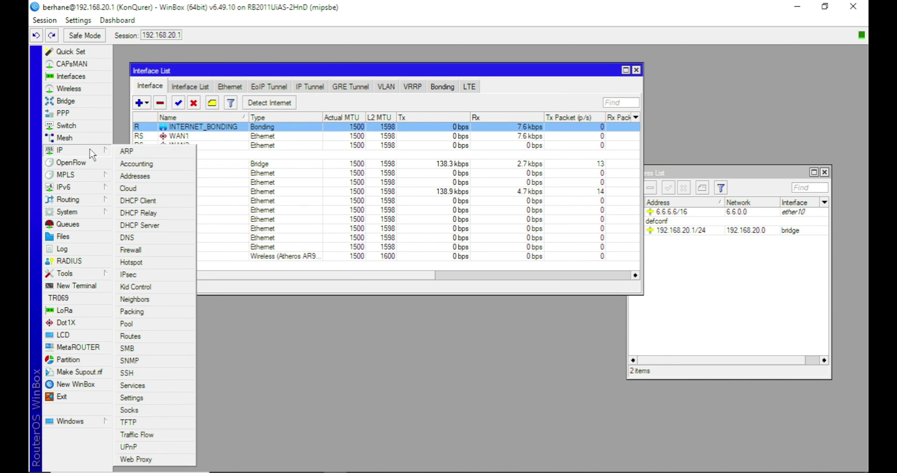
pyautogui.click(172, 202)
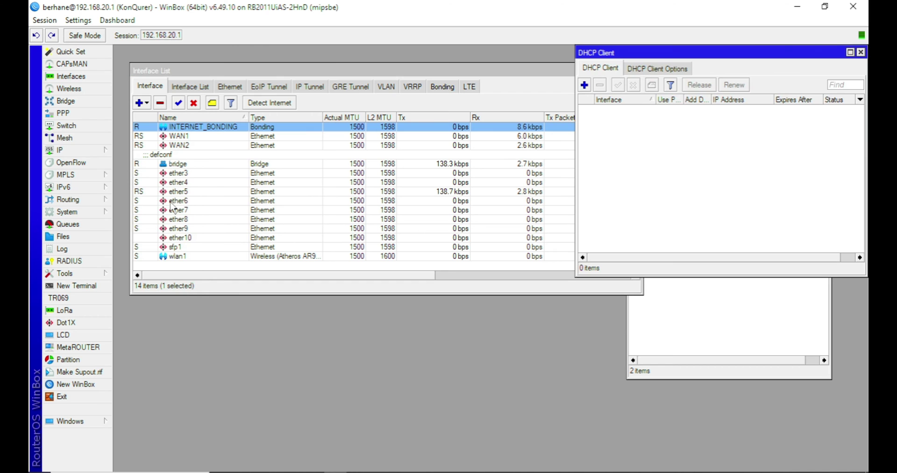
pyautogui.click(584, 85)
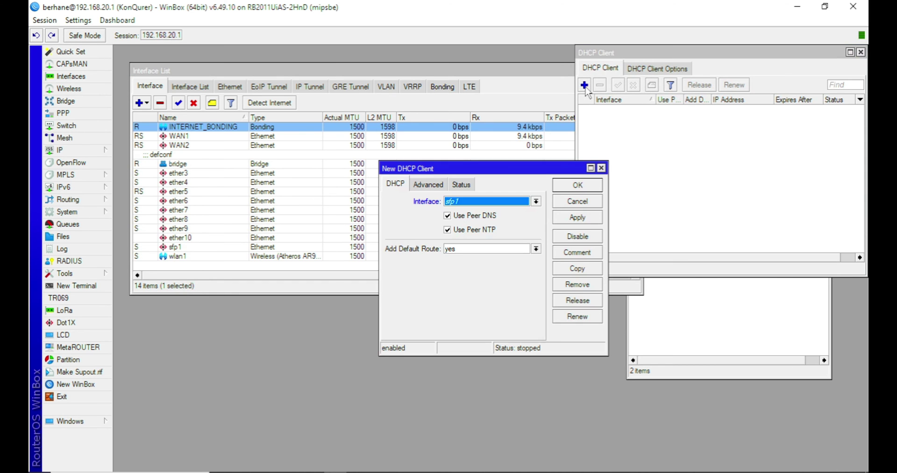
pyautogui.moveTo(525, 171); pyautogui.dragTo(739, 169)
pyautogui.click(749, 200)
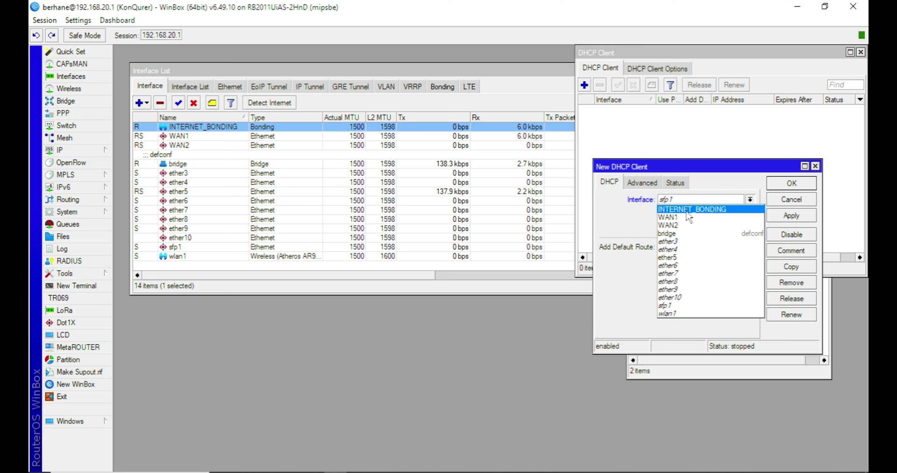
pyautogui.click(689, 215)
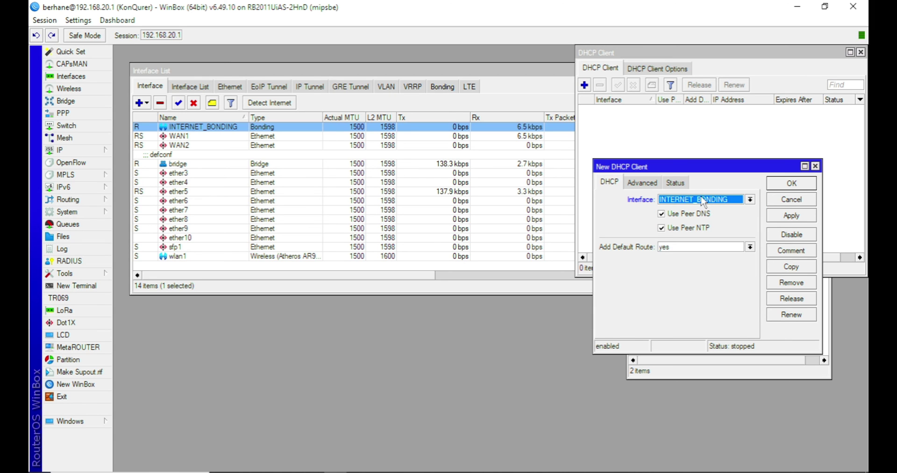
pyautogui.click(792, 216)
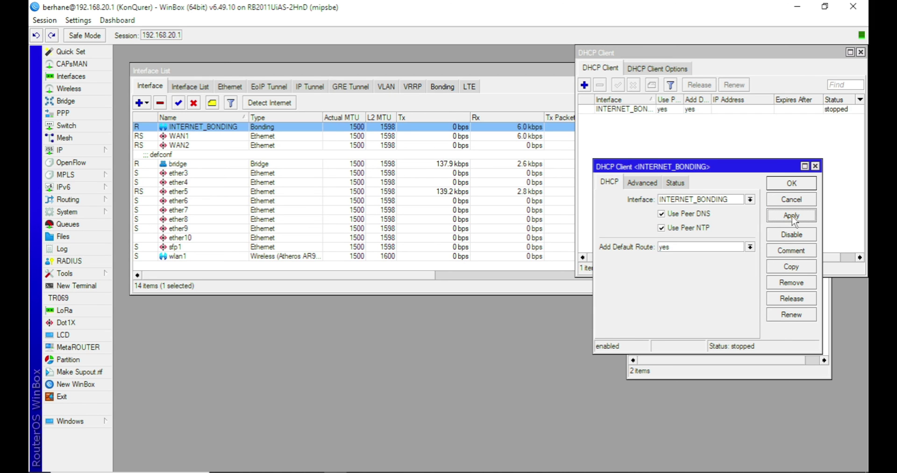
pyautogui.click(784, 187)
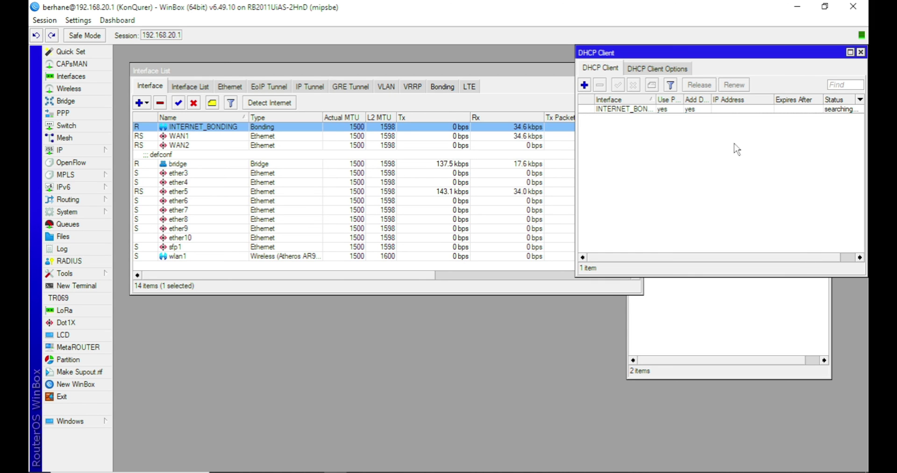
# Confirm the INTERNET_BONDING DHCP client is bound with 192.168.8.201/24
pyautogui.click(718, 111)
pyautogui.moveTo(716, 56); pyautogui.dragTo(649, 216)
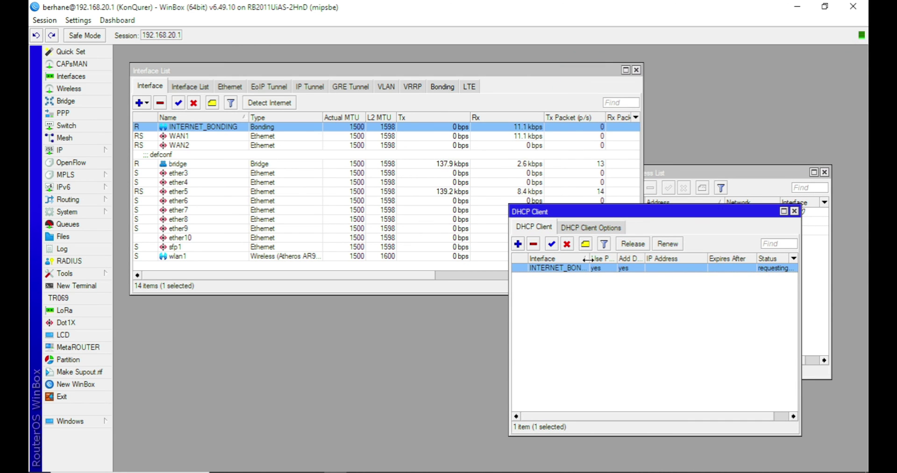
pyautogui.moveTo(589, 258); pyautogui.dragTo(605, 256)
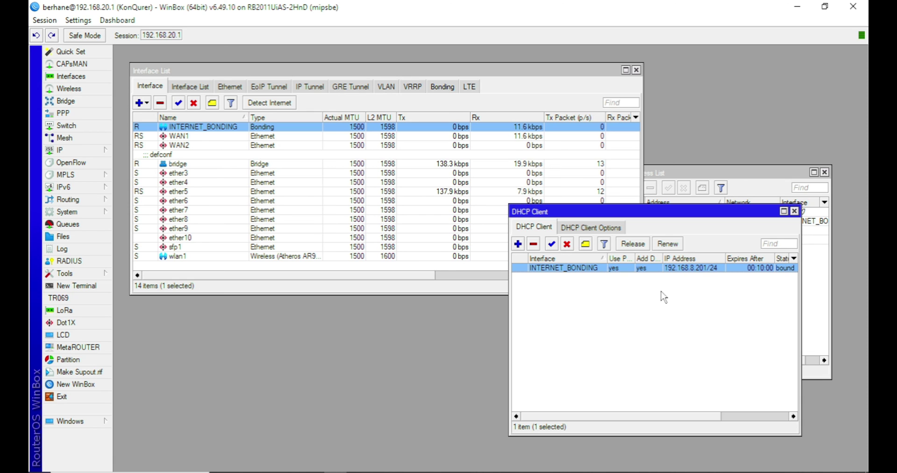
pyautogui.click(671, 280)
pyautogui.click(670, 270)
pyautogui.click(192, 138)
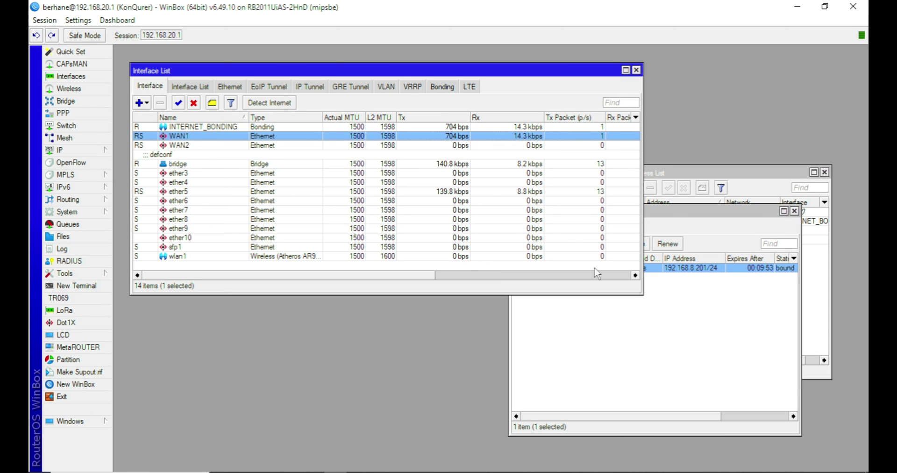
pyautogui.click(700, 290)
pyautogui.click(696, 268)
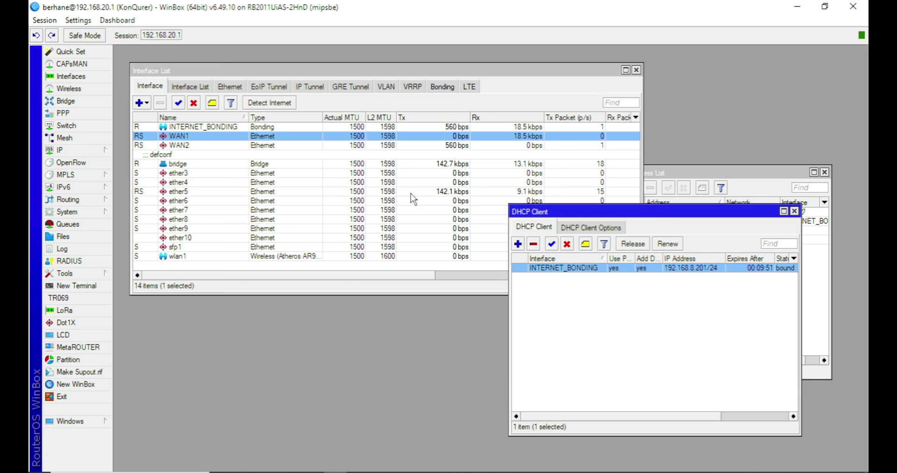
pyautogui.click(73, 275)
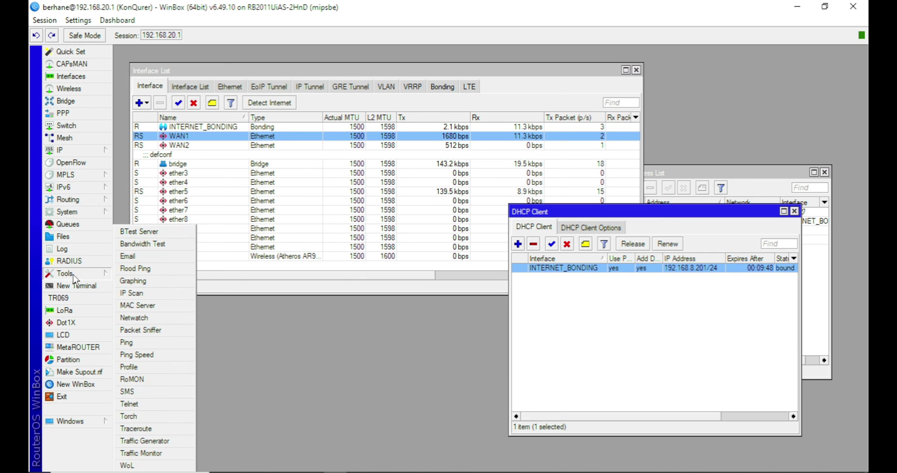
pyautogui.click(137, 342)
pyautogui.write('9.9.9.9')
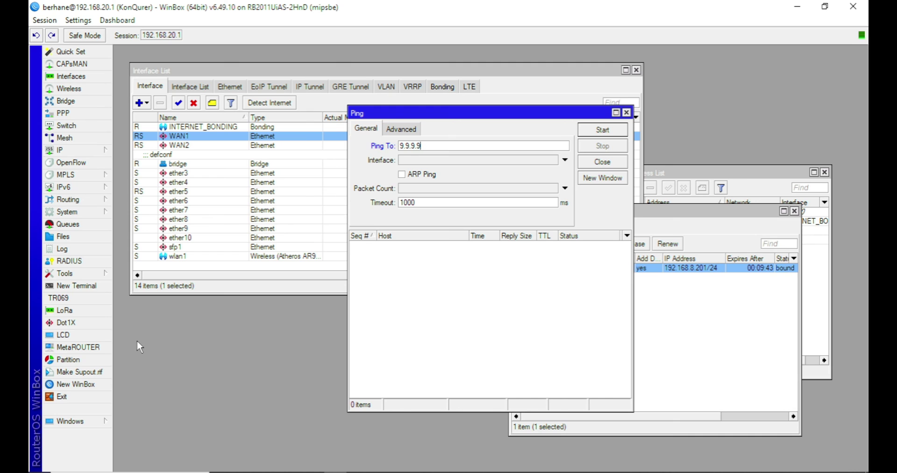
pyautogui.press('Return')
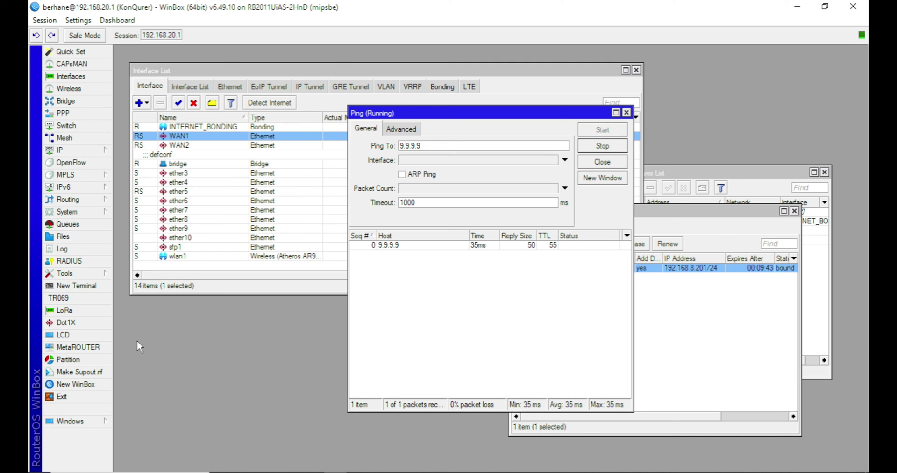
pyautogui.click(511, 257)
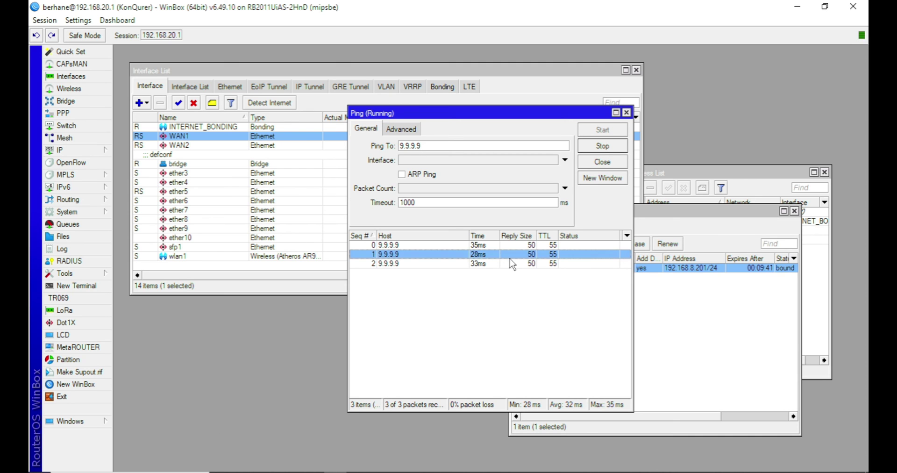
pyautogui.click(611, 148)
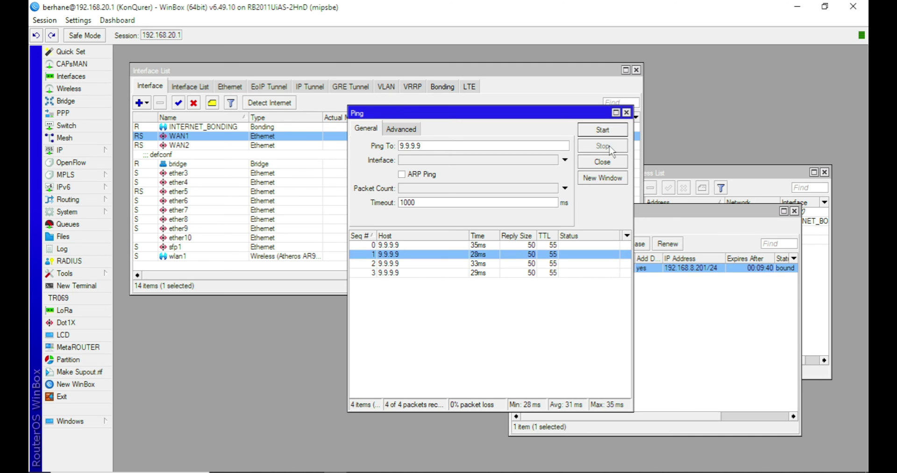
pyautogui.click(627, 112)
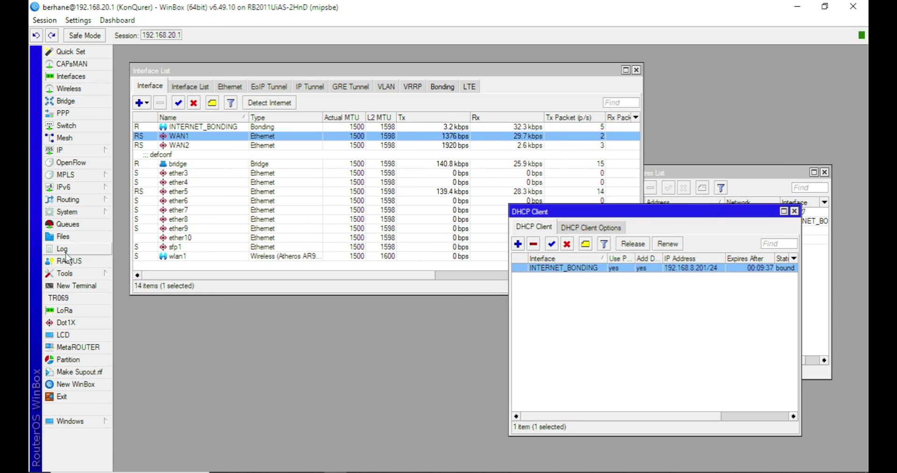
pyautogui.click(65, 272)
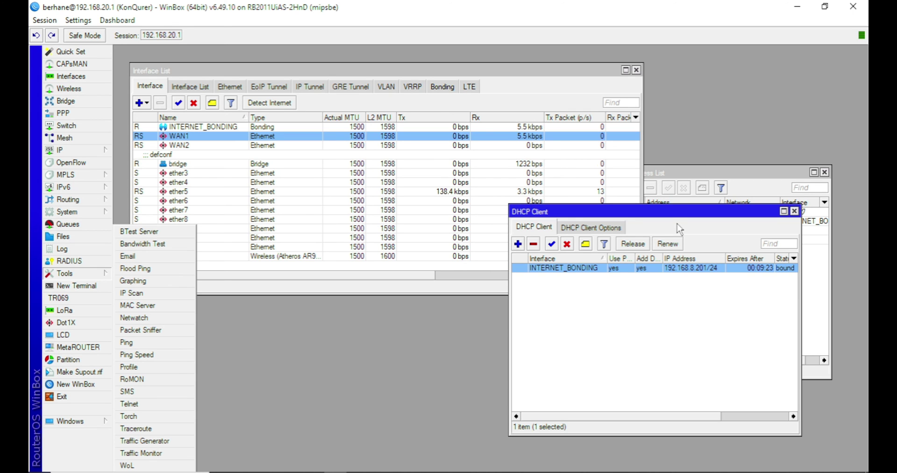
pyautogui.click(611, 270)
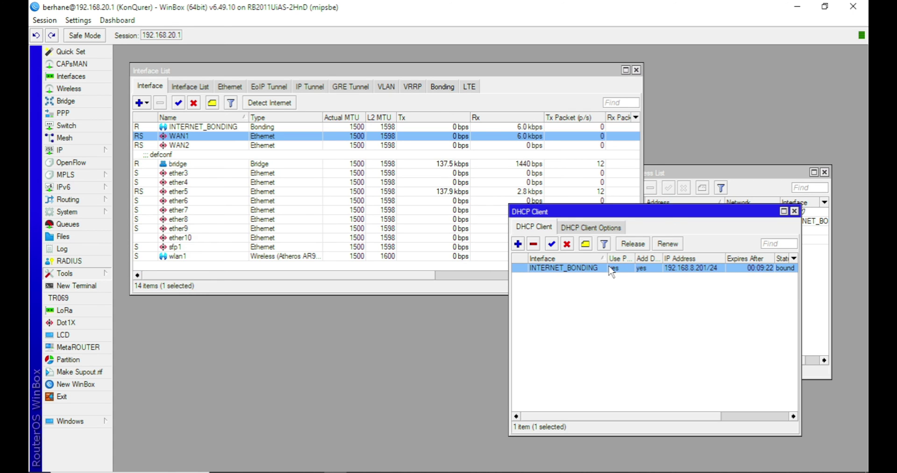
pyautogui.doubleClick(652, 270)
pyautogui.click(683, 204)
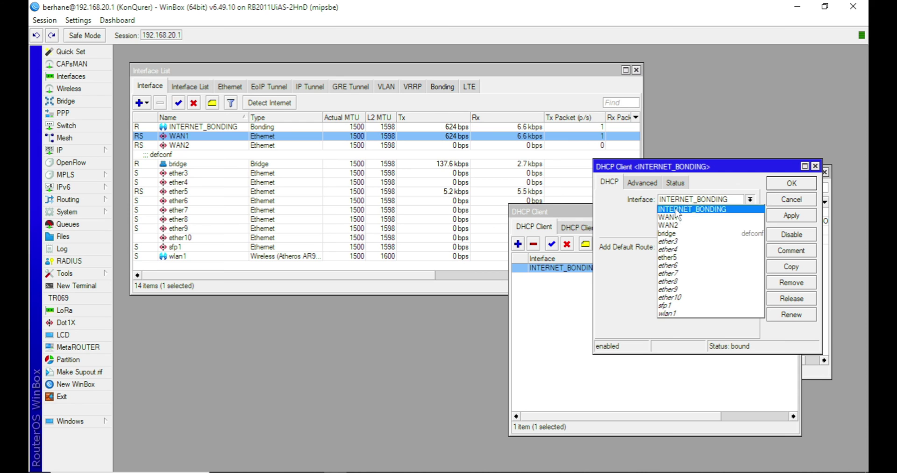
pyautogui.click(677, 223)
pyautogui.click(796, 219)
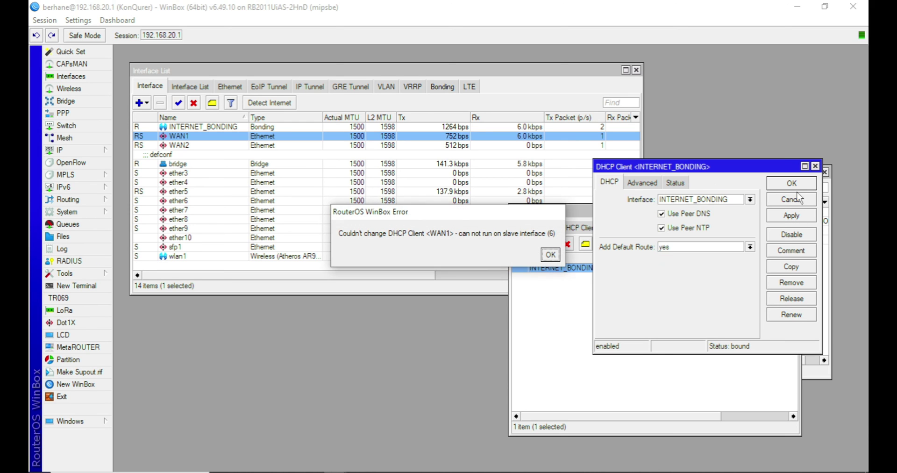
pyautogui.click(550, 255)
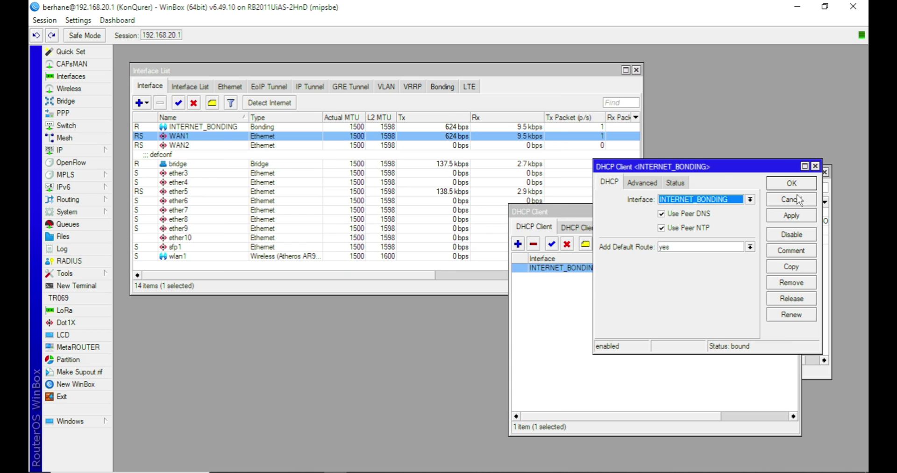
pyautogui.click(787, 204)
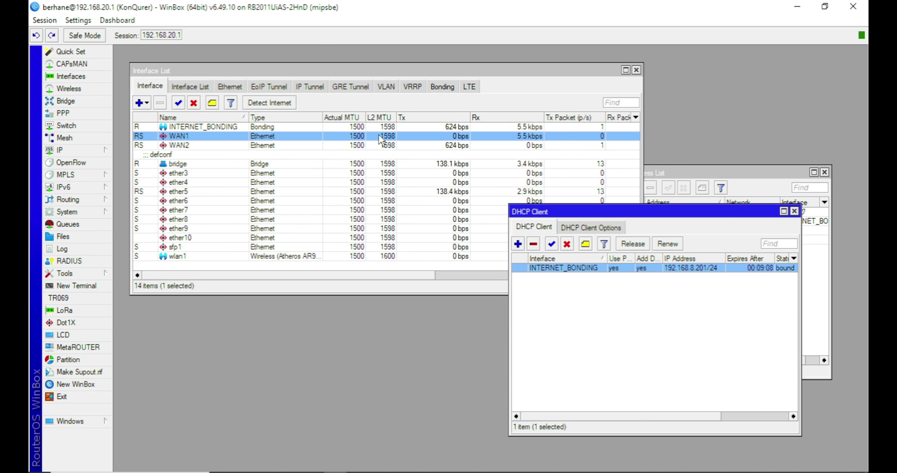
# Disable the INTERNET_BONDING bond on the Bonding tab
pyautogui.click(442, 88)
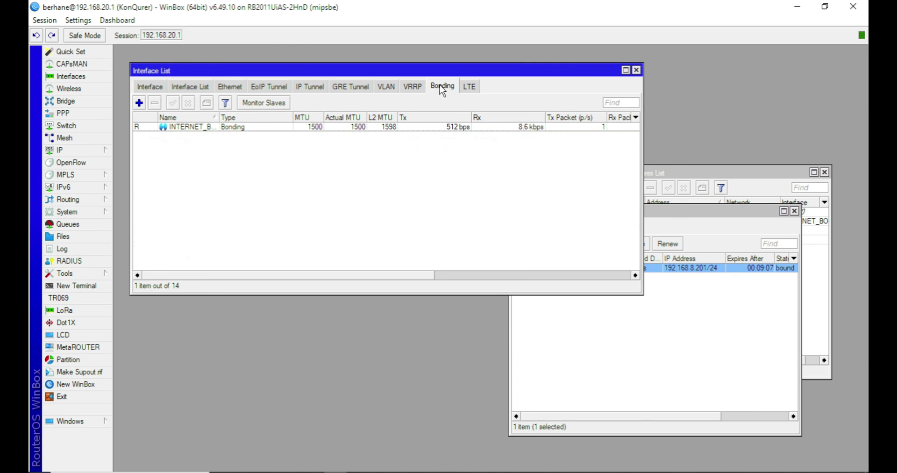
pyautogui.click(228, 127)
pyautogui.click(189, 103)
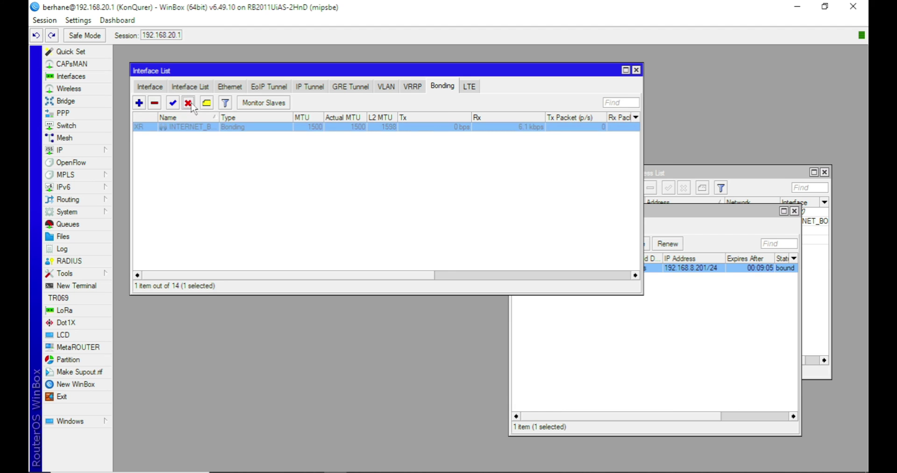
# Switch the DHCP client's interface to WAN1 and renew its 192.168.8.201/24 lease
pyautogui.click(640, 347)
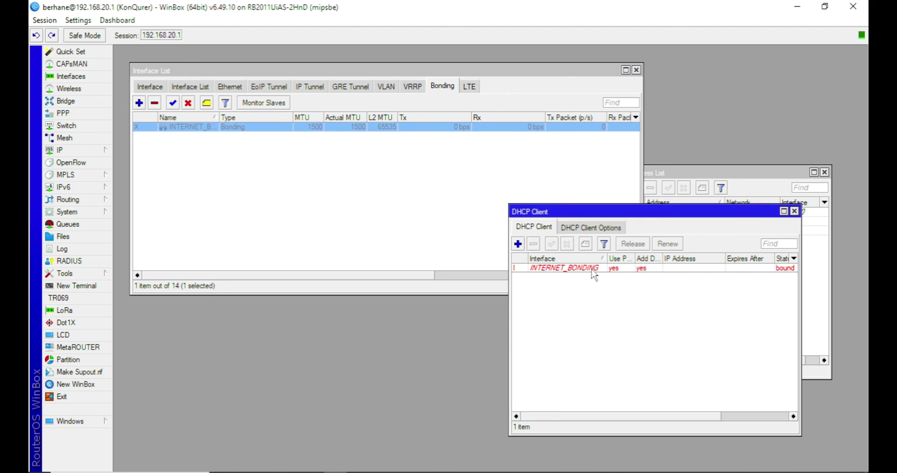
pyautogui.doubleClick(593, 269)
pyautogui.click(676, 200)
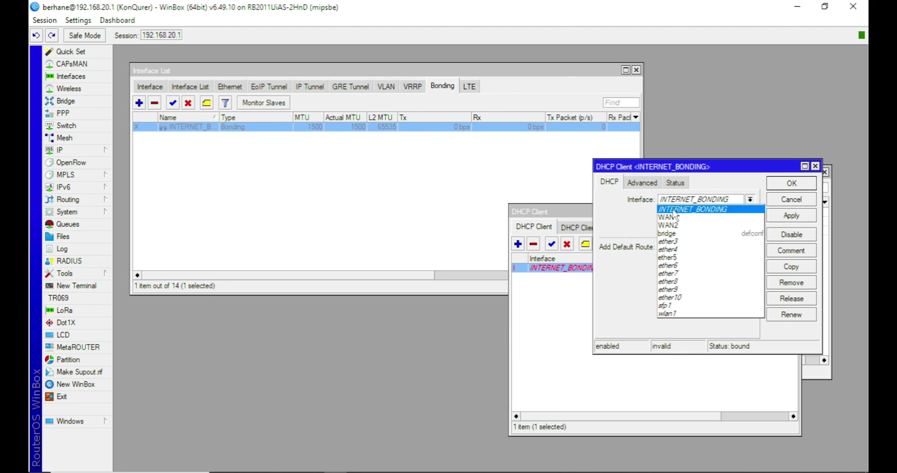
pyautogui.click(676, 217)
pyautogui.click(804, 216)
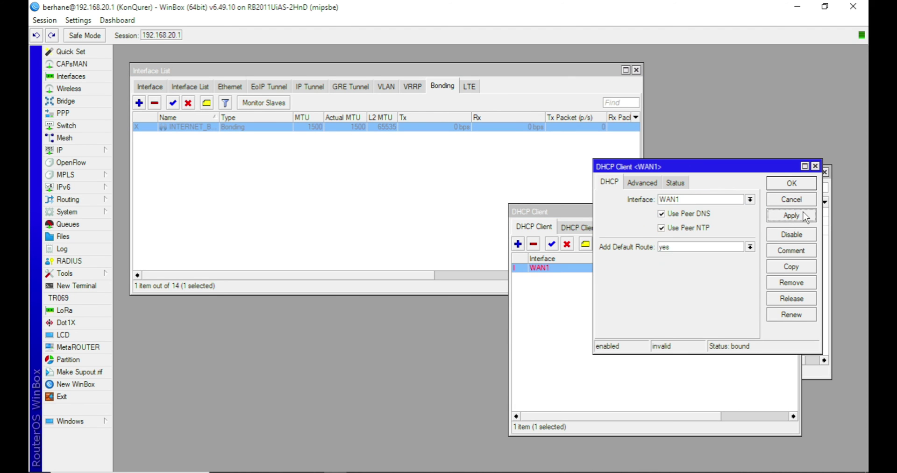
pyautogui.click(795, 183)
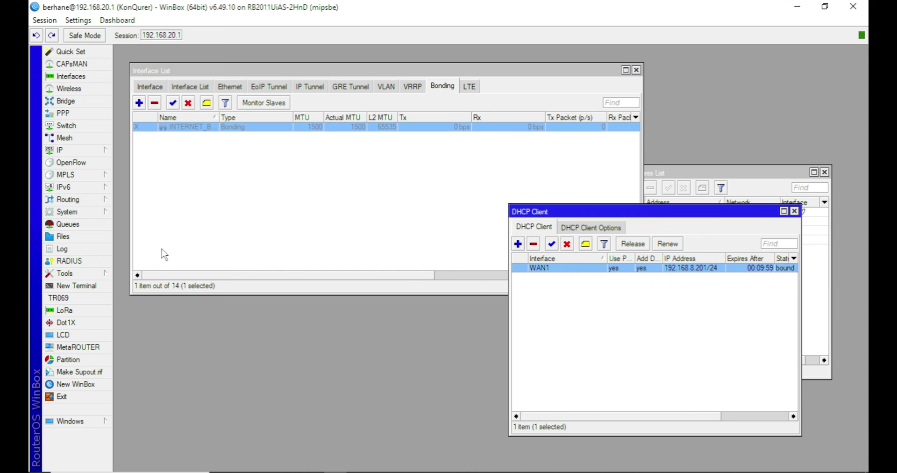
pyautogui.click(643, 248)
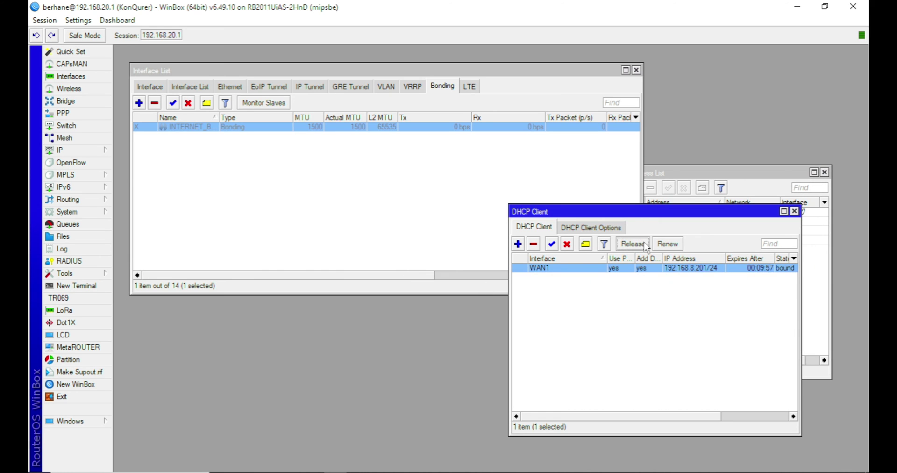
pyautogui.click(673, 246)
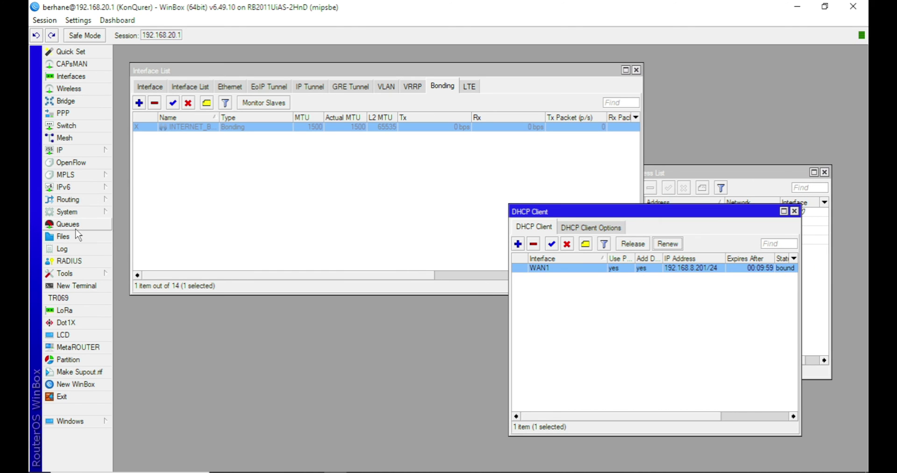
pyautogui.click(83, 272)
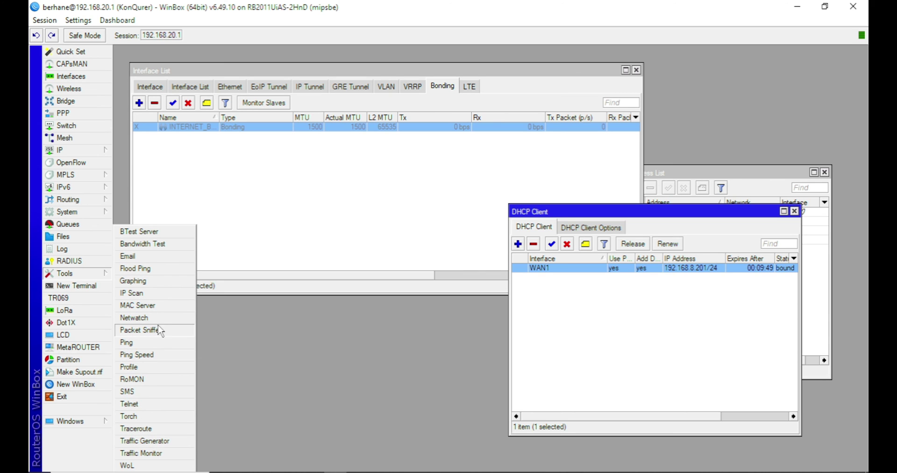
# Set up a Bandwidth Test to 192.168.8.1 with direction both
pyautogui.click(173, 248)
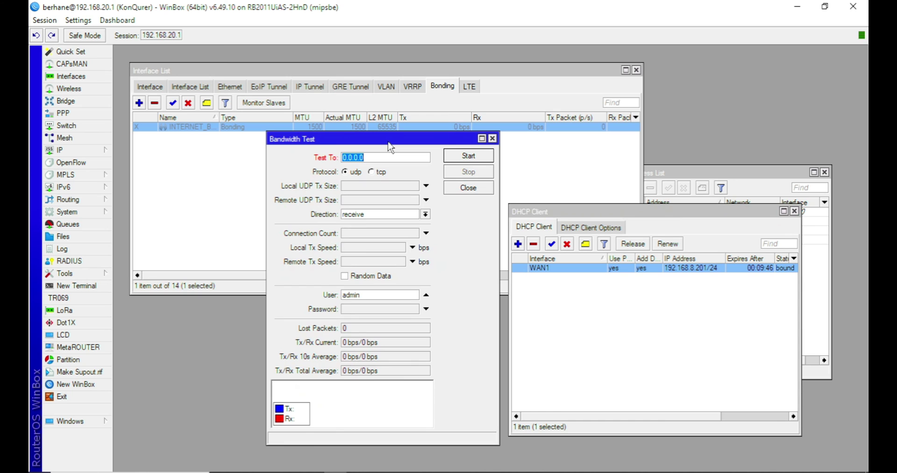
pyautogui.write('192.168.8.1')
pyautogui.click(425, 213)
pyautogui.click(379, 223)
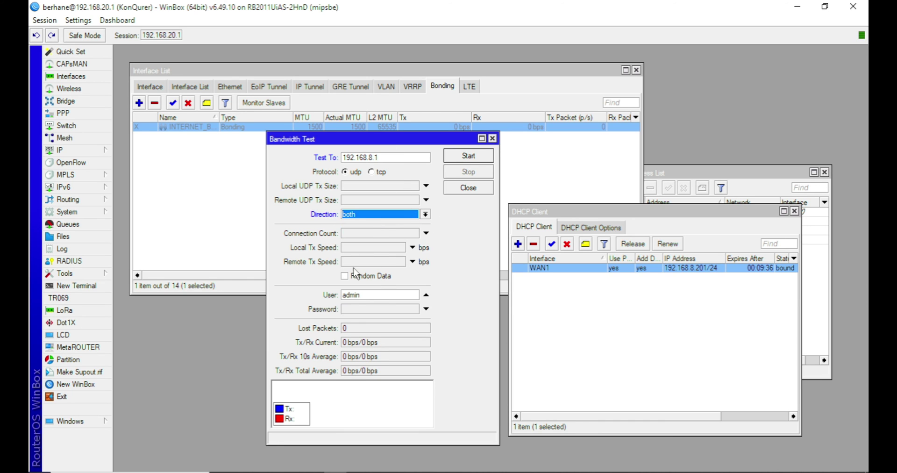
# Enter the test's user name and password and start the bandwidth test
pyautogui.click(373, 310)
pyautogui.moveTo(375, 298); pyautogui.dragTo(286, 294)
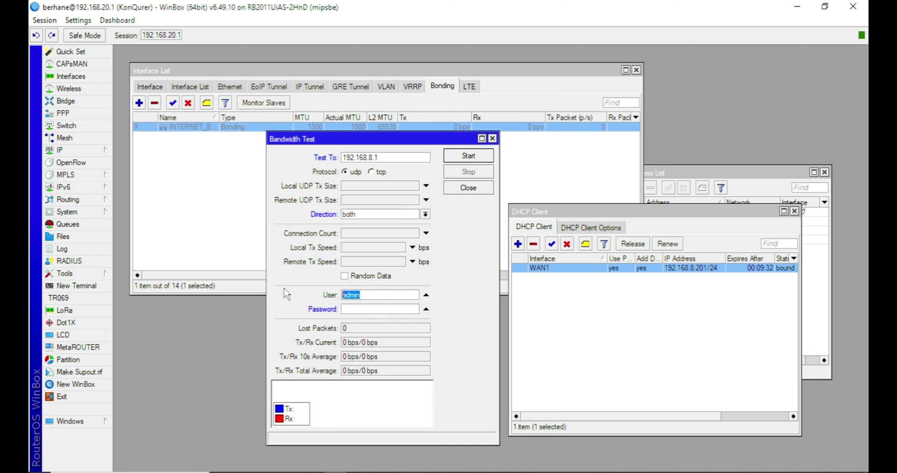
pyautogui.click(474, 159)
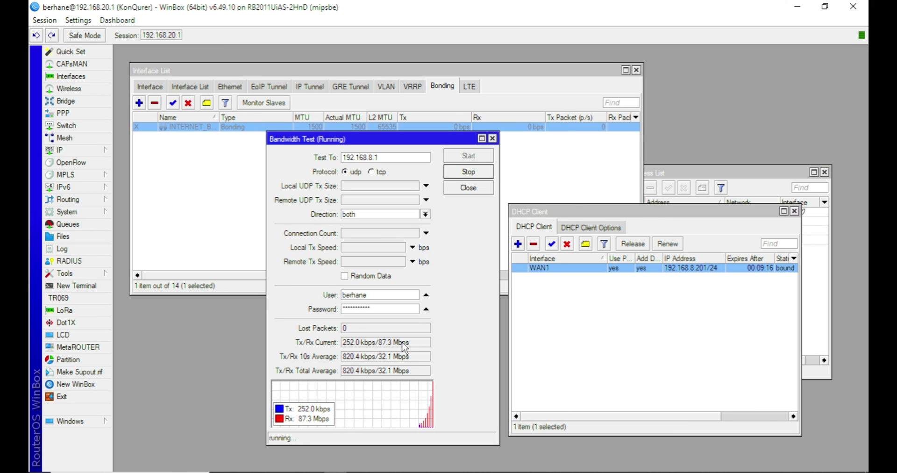
# Stop the running bandwidth test and enable the disabled INTERNET_BONDING bond
pyautogui.click(466, 172)
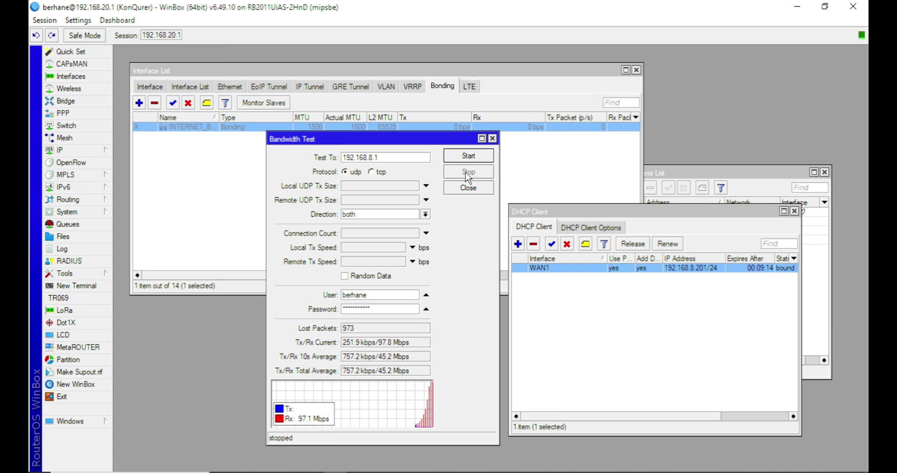
pyautogui.click(606, 383)
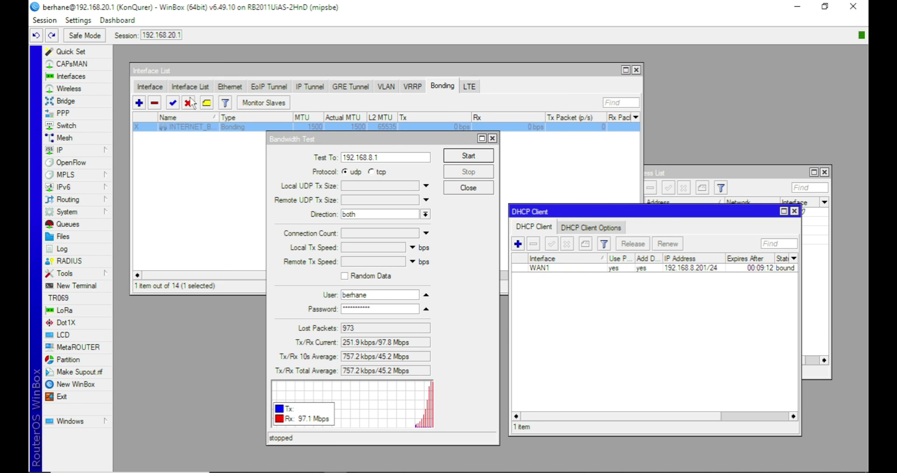
pyautogui.click(173, 104)
pyautogui.click(671, 338)
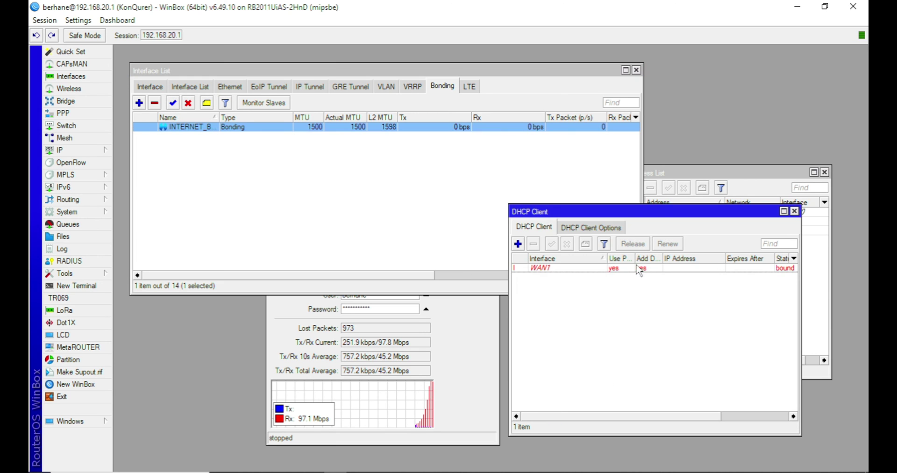
# Change the WAN1 DHCP client's interface to INTERNET_BONDING and apply it
pyautogui.doubleClick(640, 270)
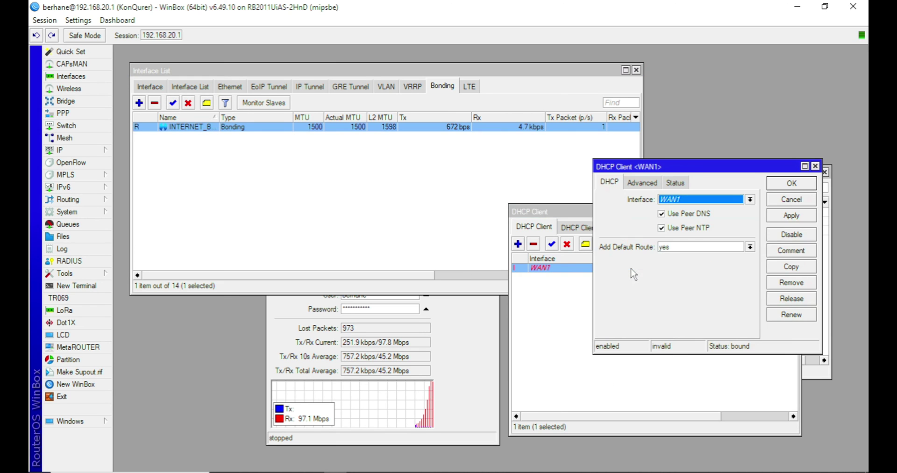
pyautogui.click(708, 200)
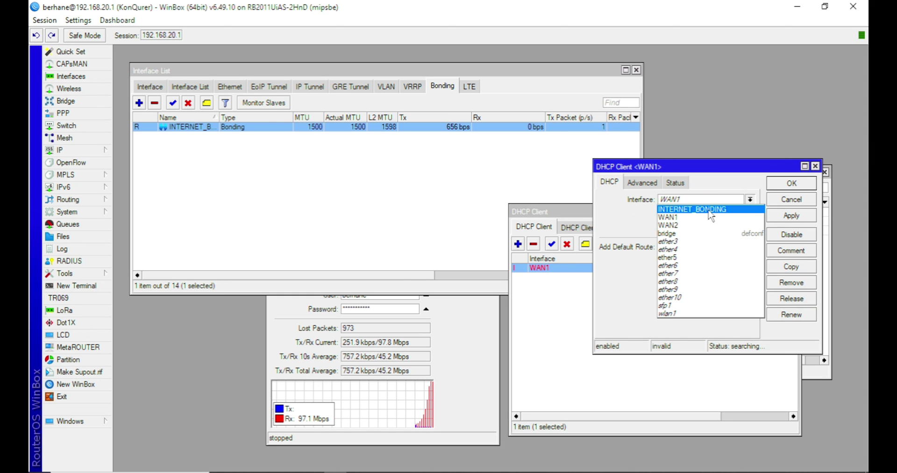
pyautogui.click(708, 211)
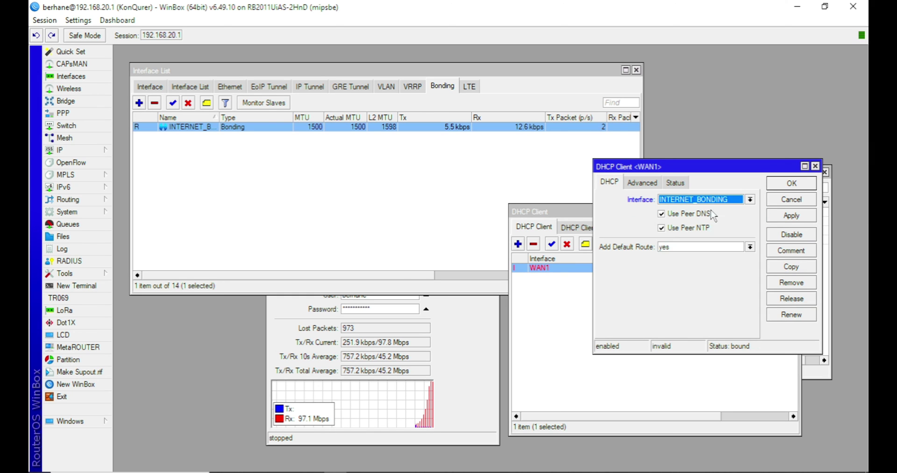
pyautogui.click(805, 216)
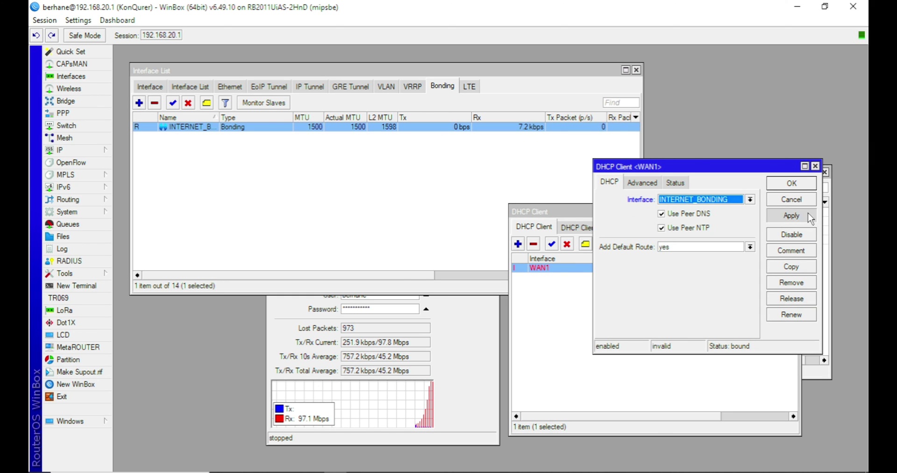
pyautogui.click(798, 183)
# Renew the DHCP lease on the INTERNET_BONDING client entry
pyautogui.click(626, 306)
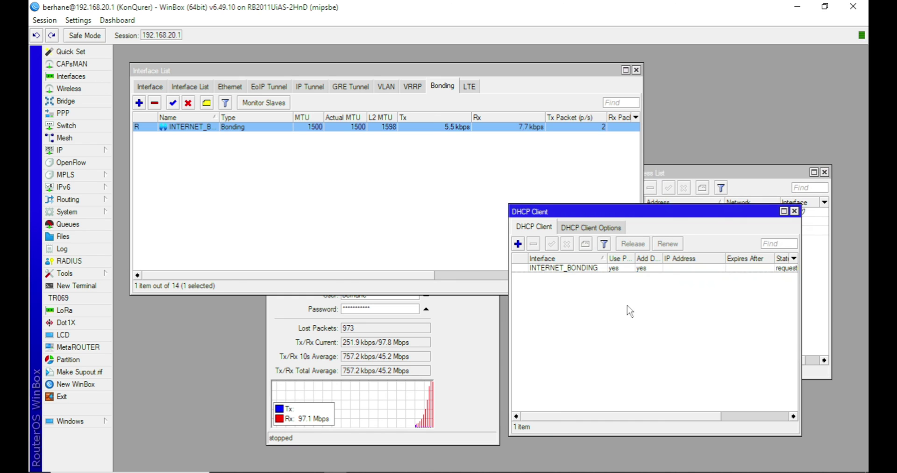
pyautogui.click(633, 269)
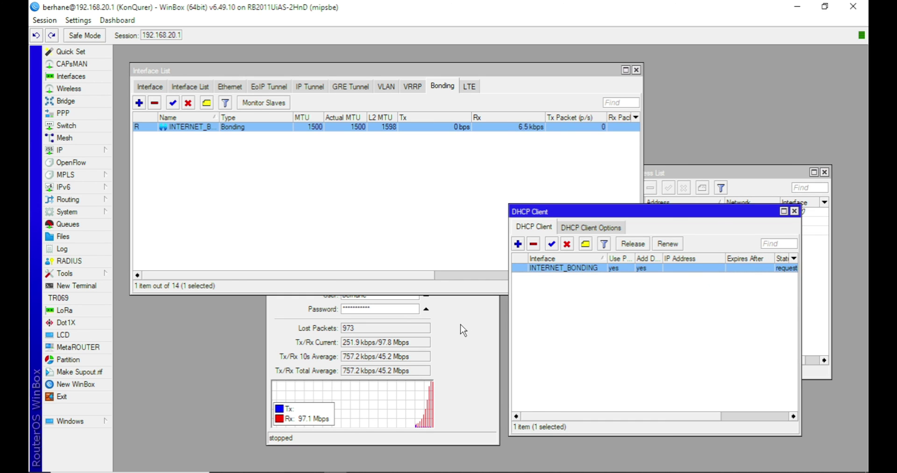
pyautogui.click(667, 244)
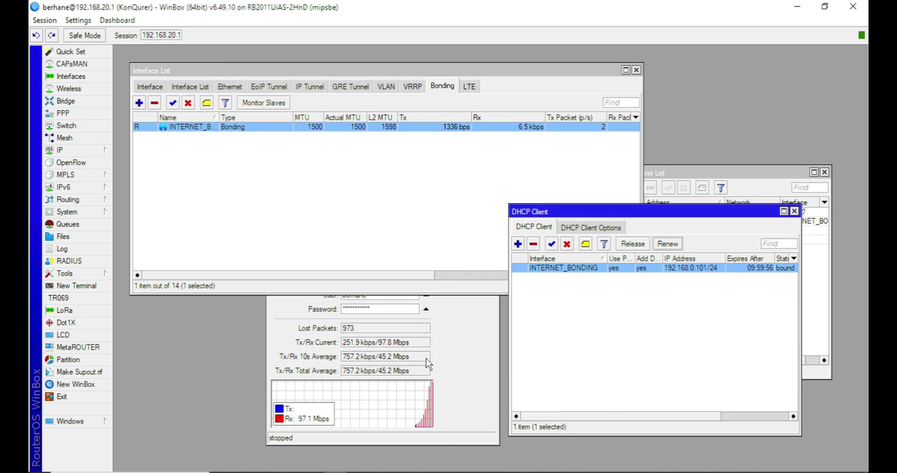
# Show all interfaces, select the bond's DHCP client, and briefly run the bandwidth test to 192.168.8.1
pyautogui.click(149, 87)
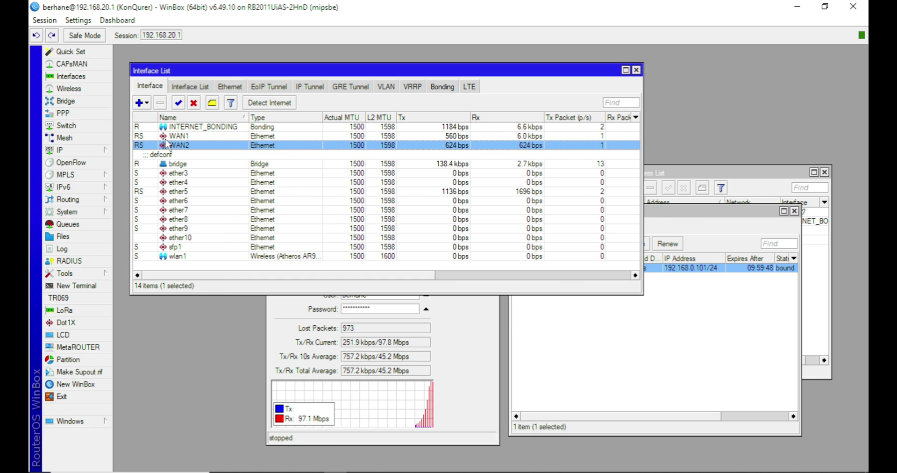
pyautogui.click(679, 351)
pyautogui.click(636, 268)
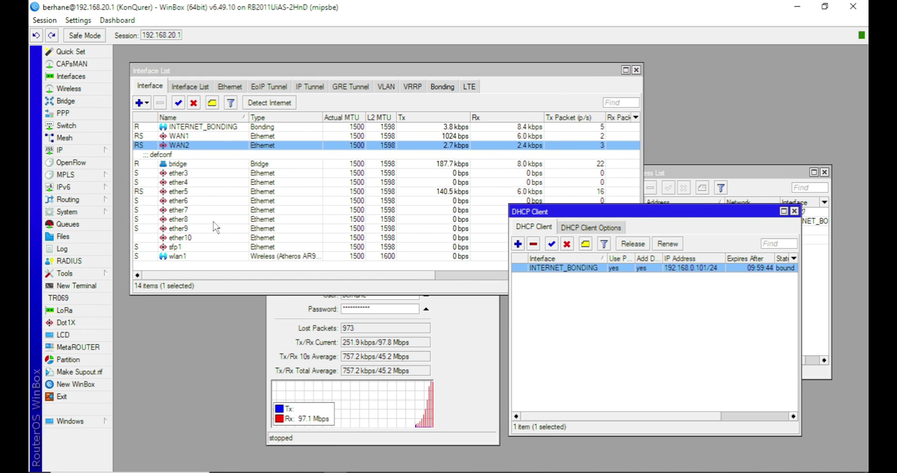
pyautogui.click(483, 363)
pyautogui.click(462, 161)
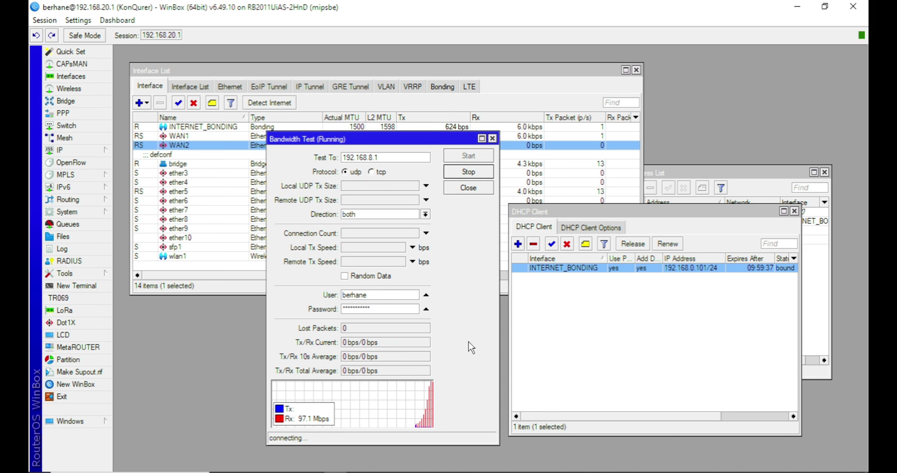
pyautogui.click(468, 173)
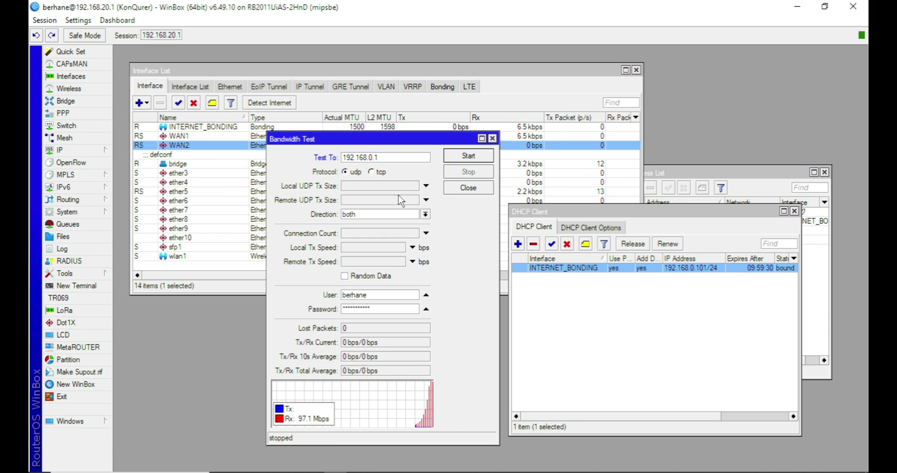
# Set the test user to admin with the account password, then start the test to 192.168.0.1 twice
pyautogui.doubleClick(379, 292)
pyautogui.press('Tab')
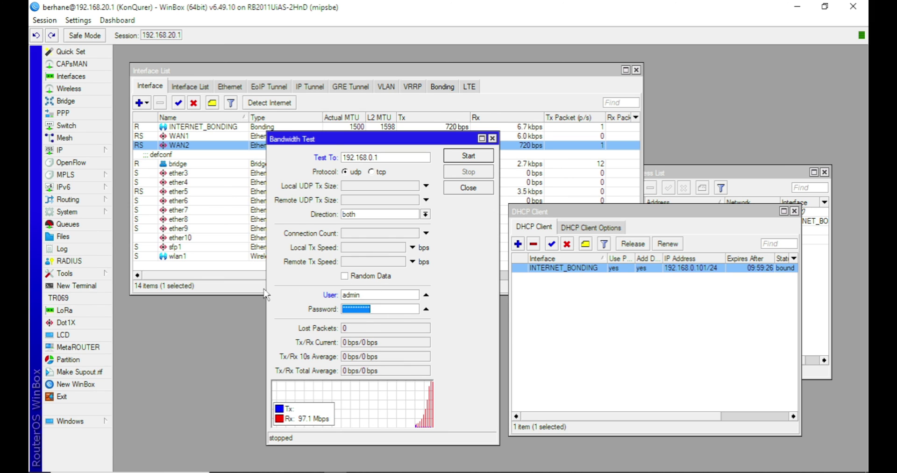
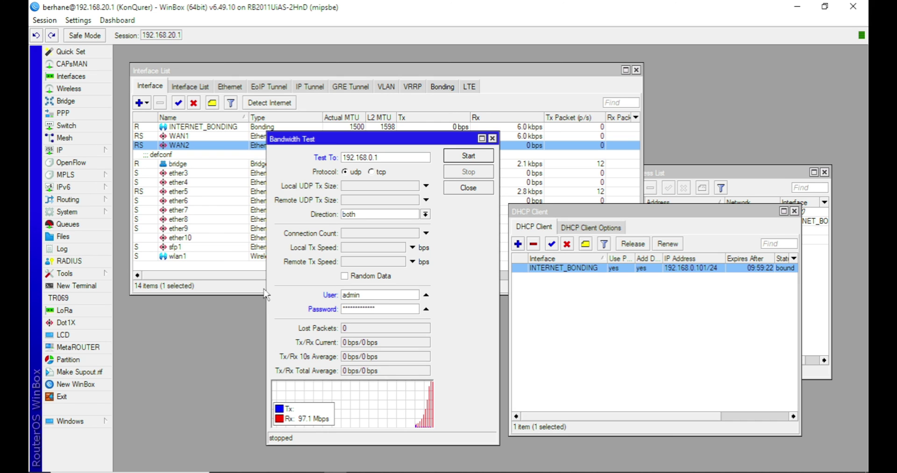
pyautogui.click(481, 158)
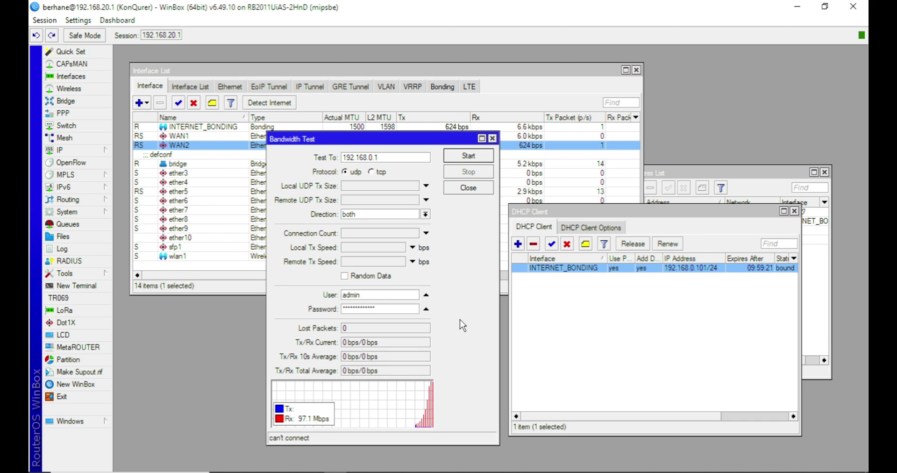
pyautogui.click(471, 157)
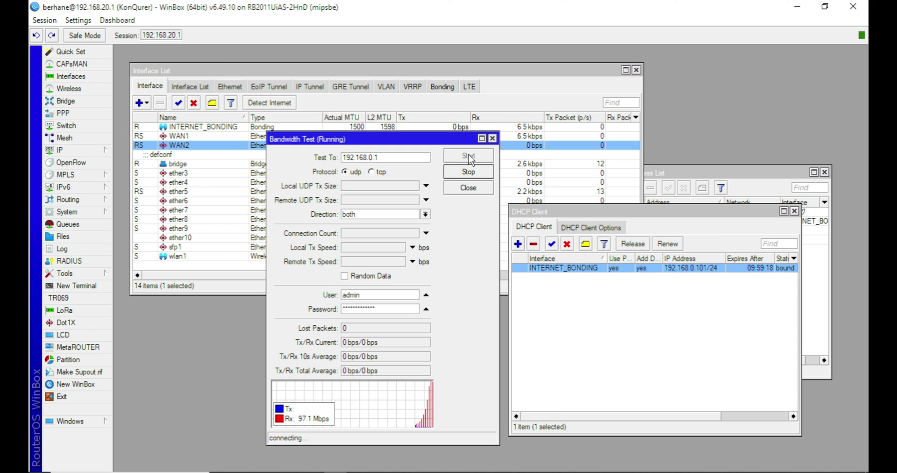
# Switch the test protocol to tcp and change the target to 192.168.8.101
pyautogui.click(378, 173)
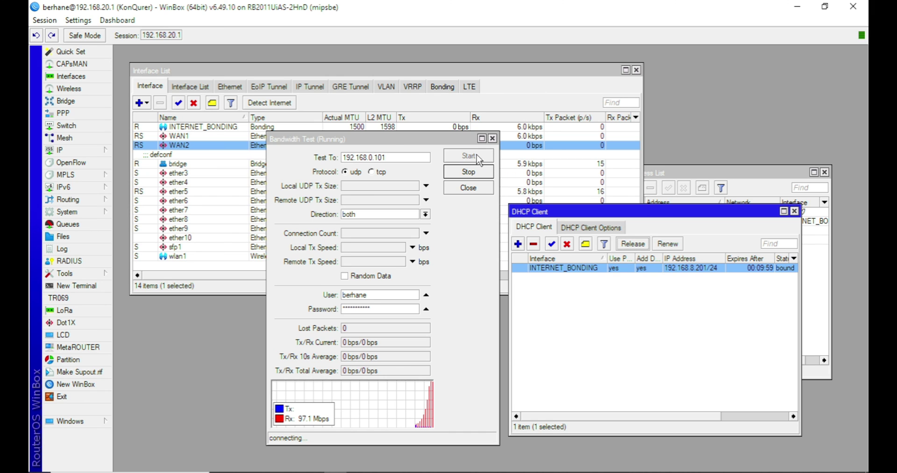
pyautogui.click(391, 154)
pyautogui.press('BackSpace')
pyautogui.press('BackSpace')
pyautogui.press('BackSpace')
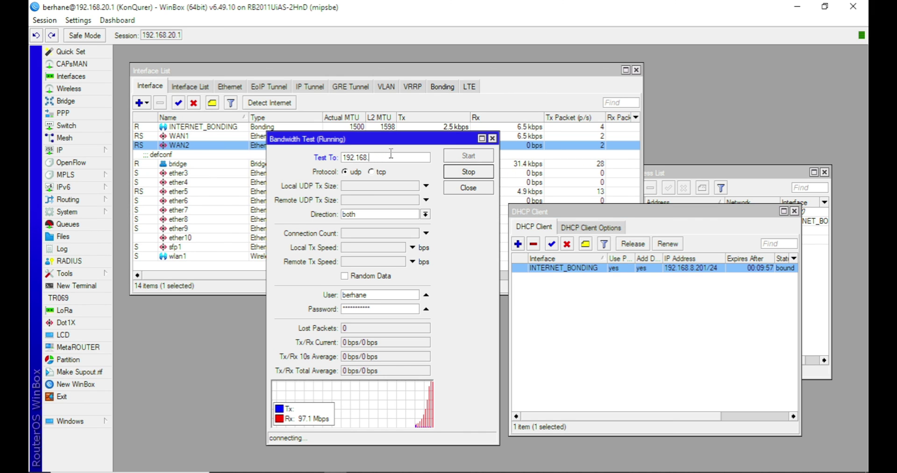
pyautogui.write('8.101')
# Select WAN1, then restart and stop the bandwidth test
pyautogui.click(184, 136)
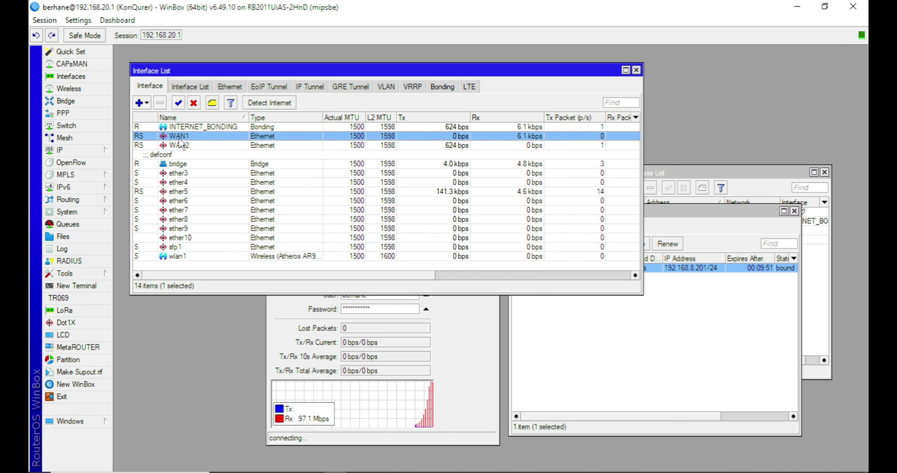
pyautogui.click(472, 326)
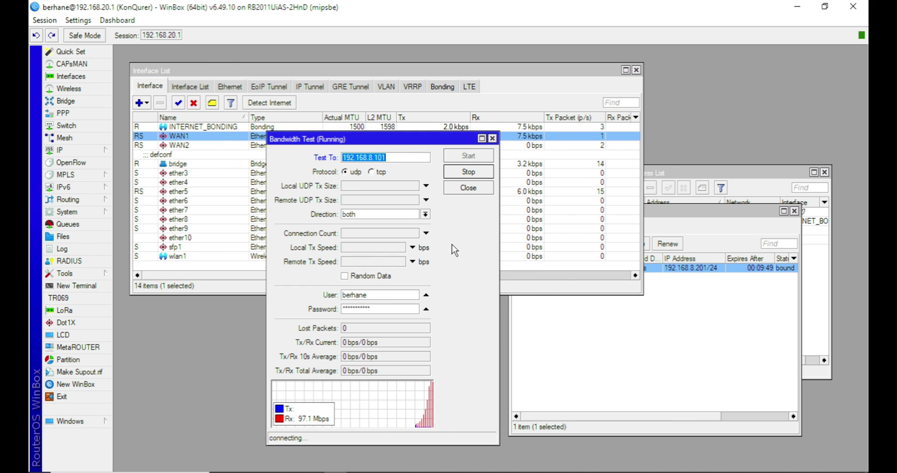
pyautogui.click(475, 173)
pyautogui.click(470, 158)
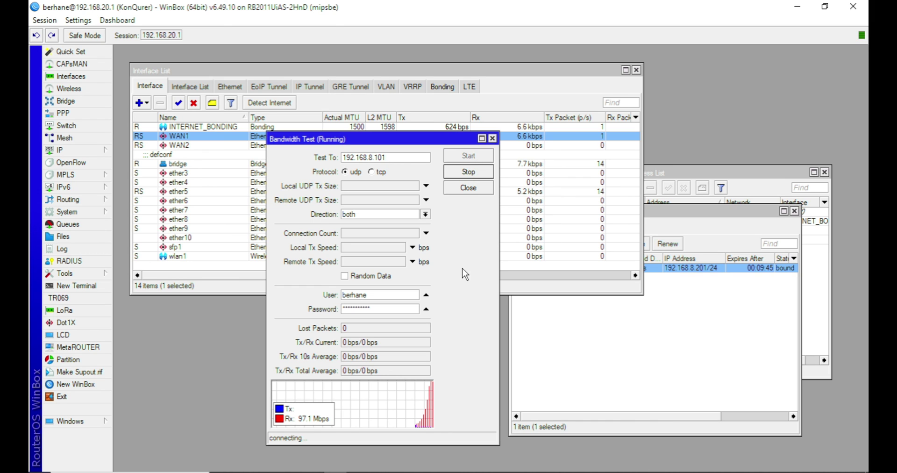
pyautogui.click(469, 173)
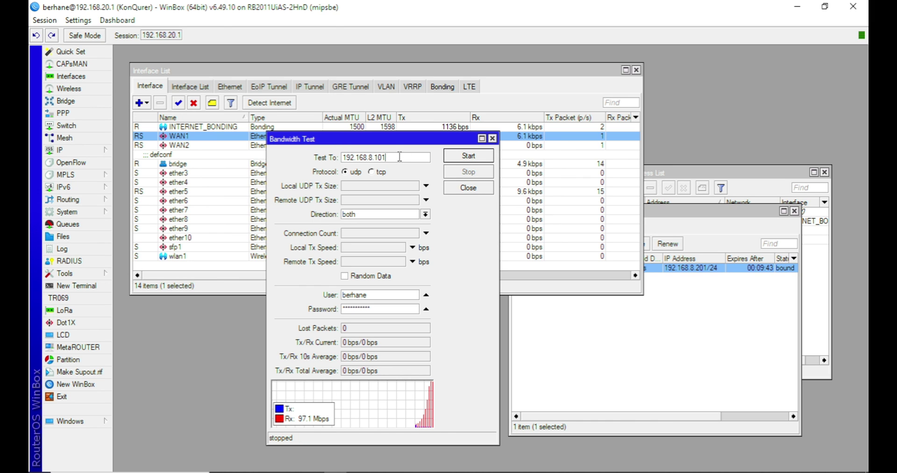
# Start the bandwidth test to 192.168.8.1 and highlight the roughly 98 Mbps Tx/Rx readings
pyautogui.click(452, 157)
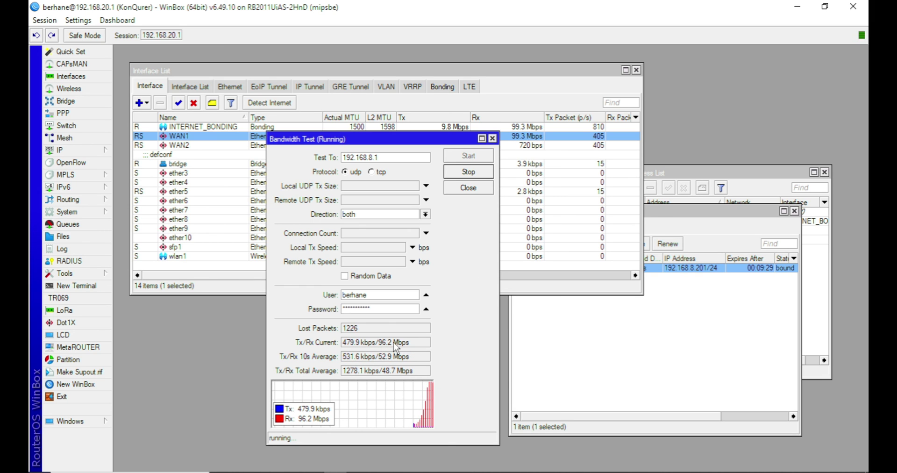
pyautogui.tripleClick(376, 348)
pyautogui.moveTo(376, 348); pyautogui.dragTo(379, 370)
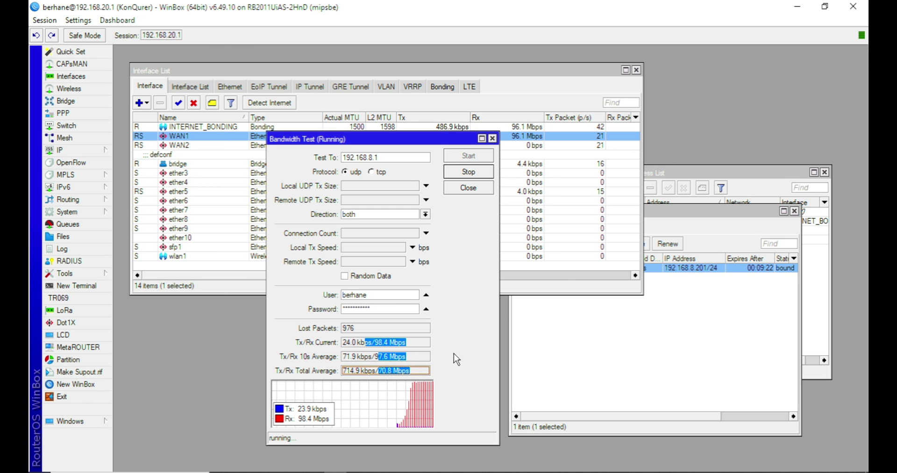